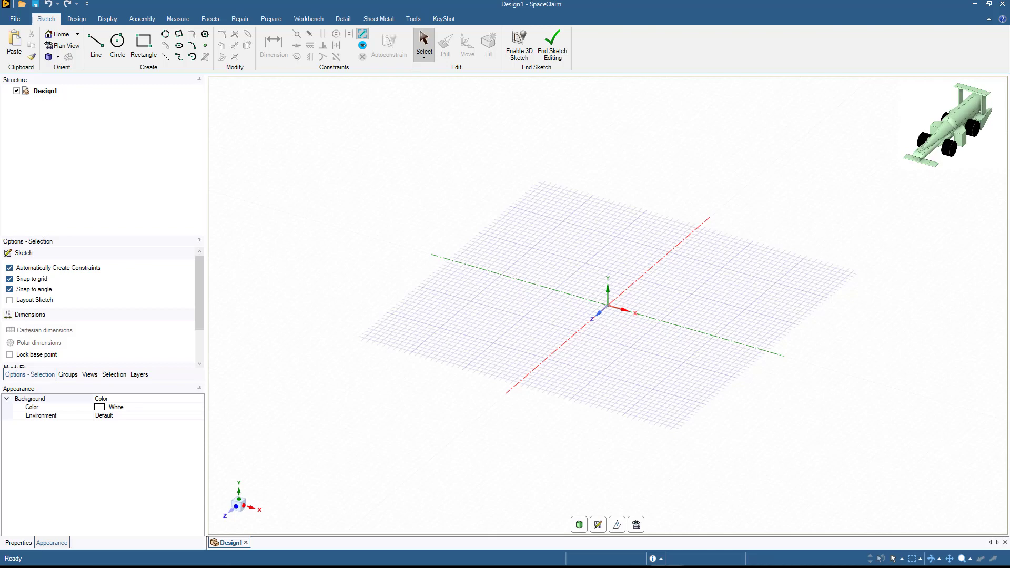
- Draw a 100 mm by 28 mm rectangle in plan view, one corner at the origin
click(145, 48)
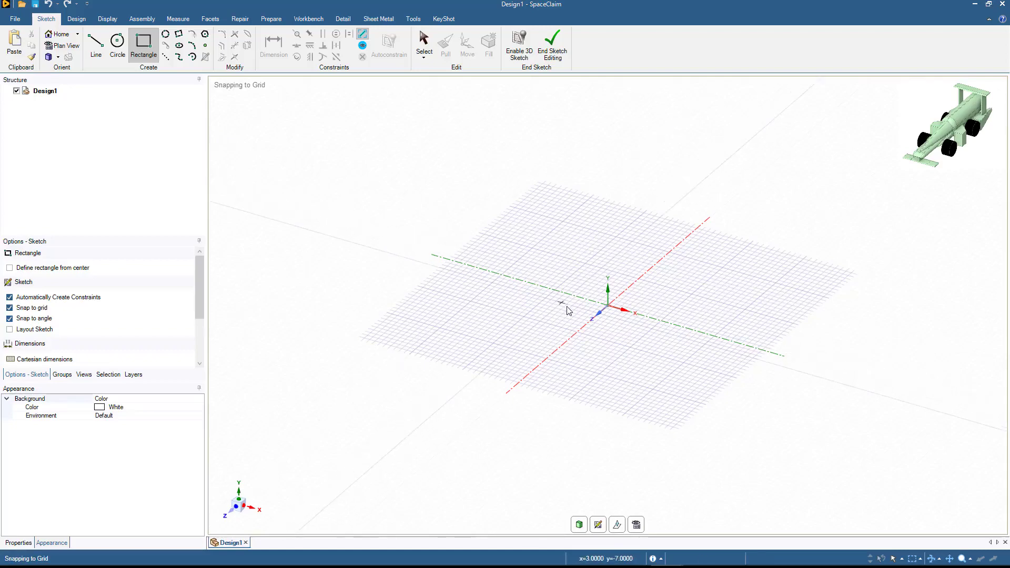
key(v)
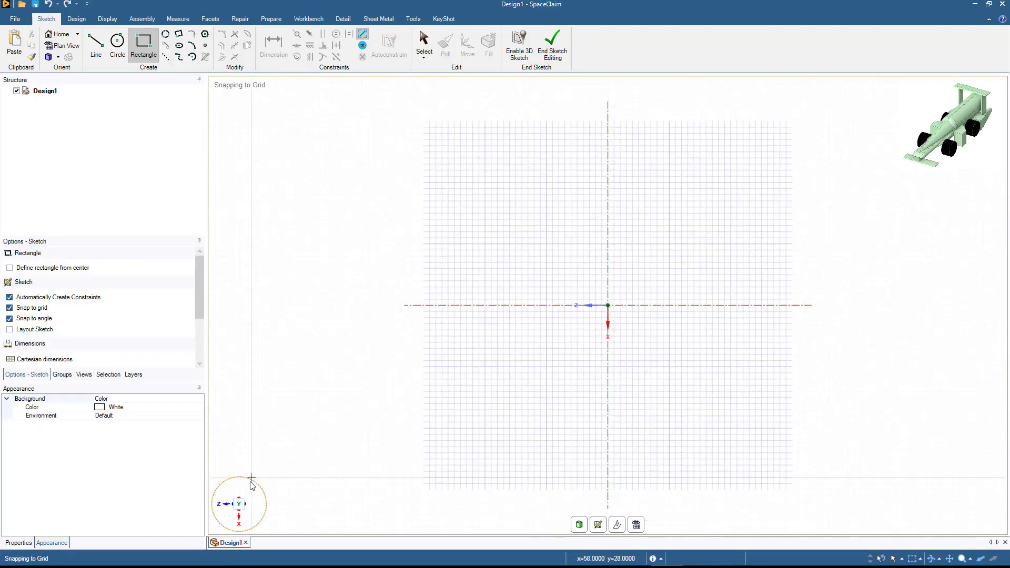
click(249, 480)
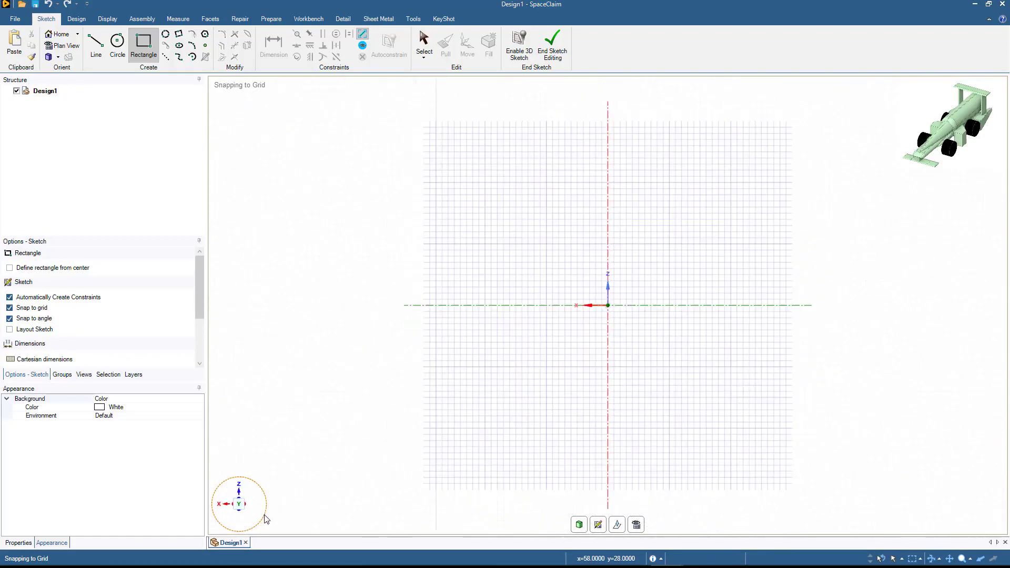
click(609, 305)
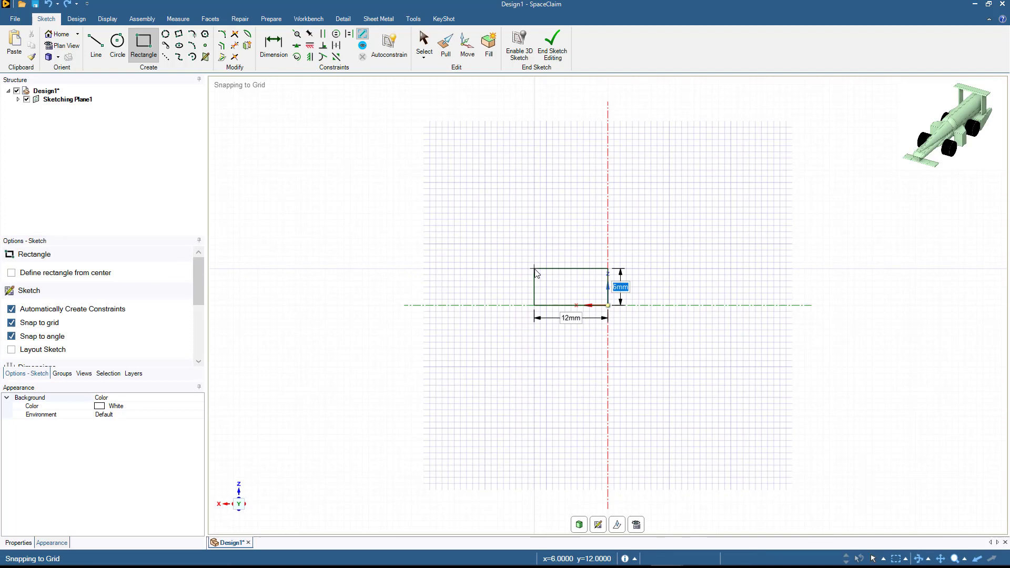
text(28)
key(Tab)
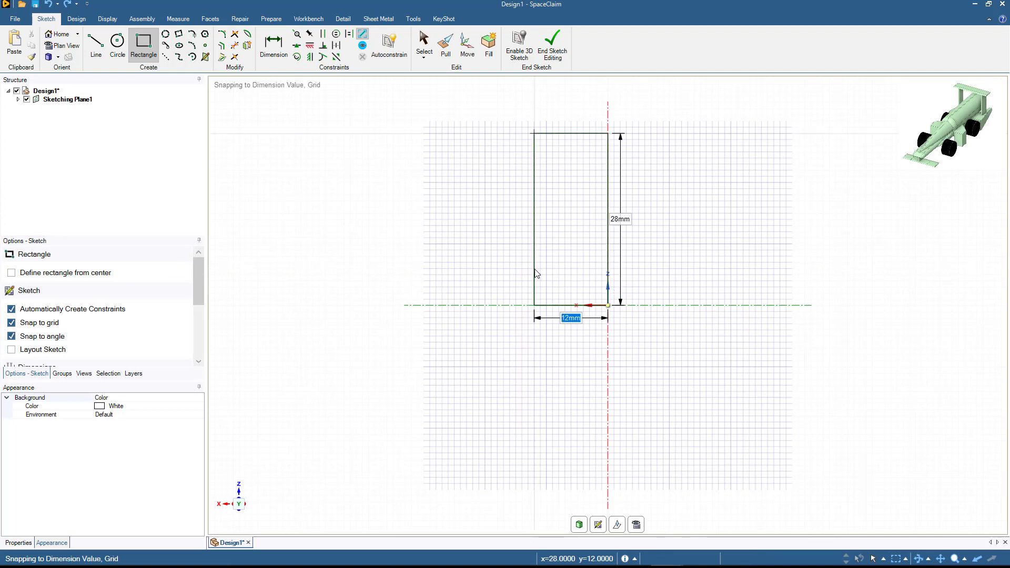
text(100)
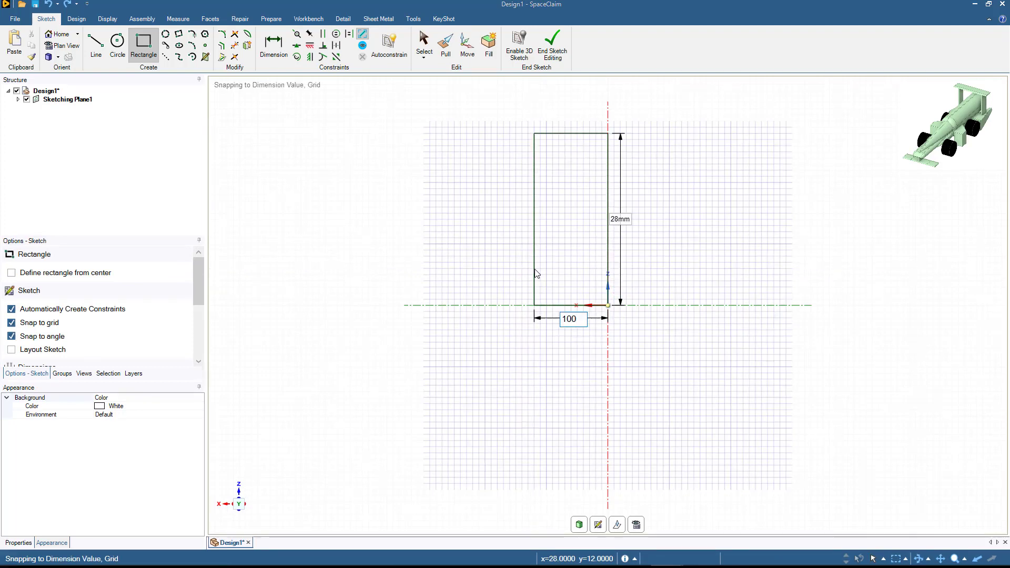
key(Return)
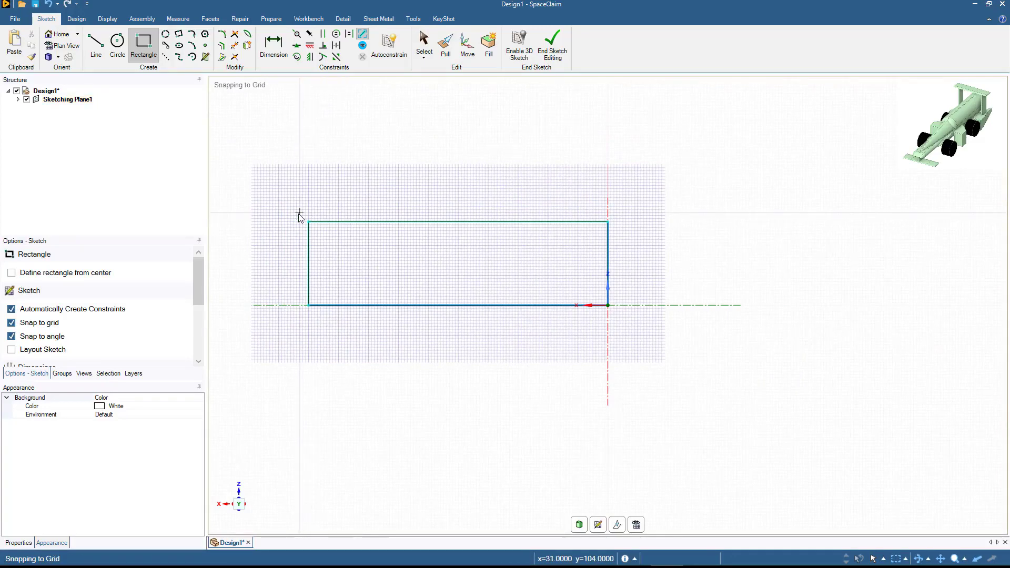
key(Escape)
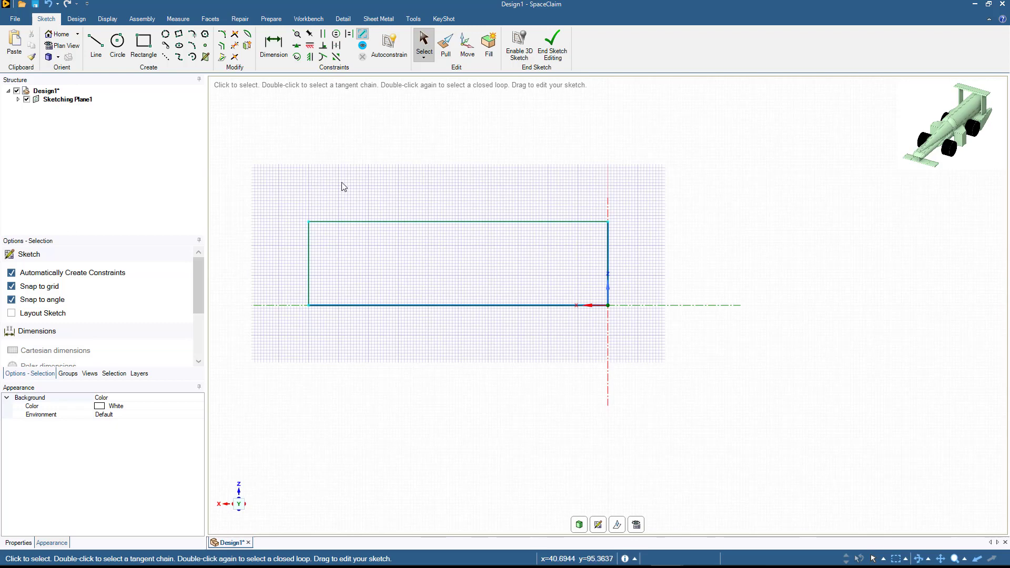
- Pull the rectangular surface to both sides into a 28 mm thick solid block
click(580, 524)
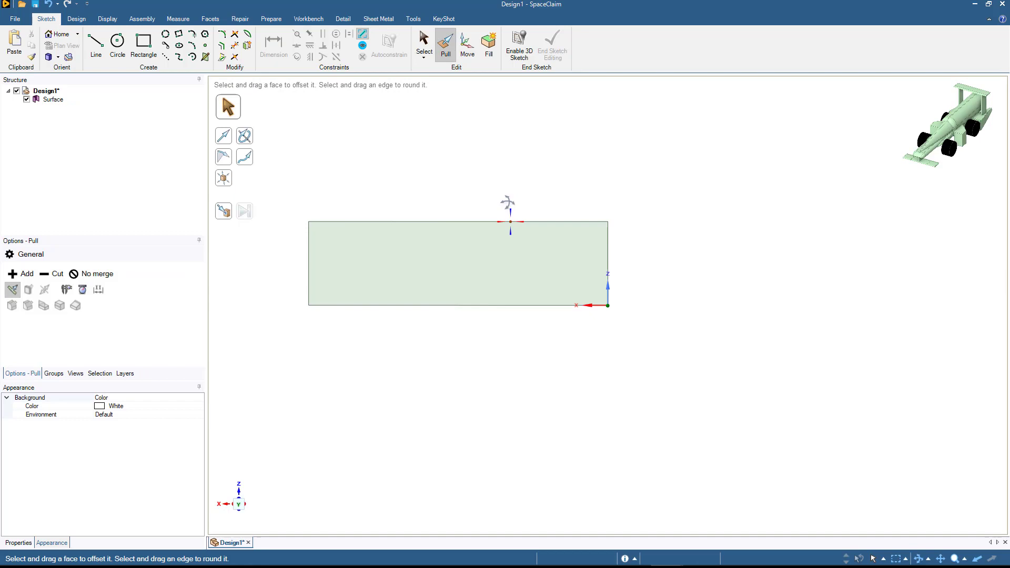
middle_drag(507, 210, 436, 234)
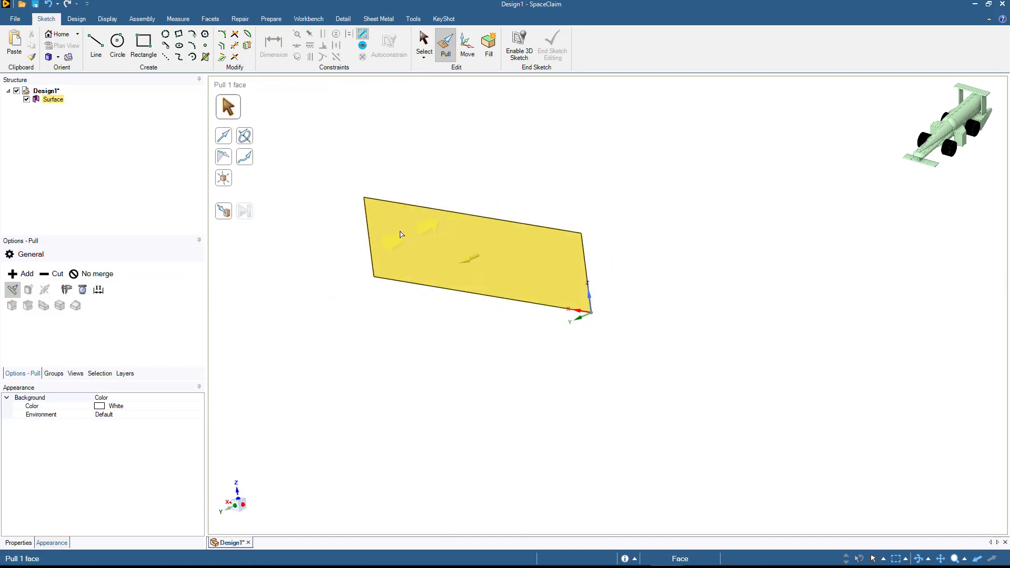
click(435, 240)
click(436, 241)
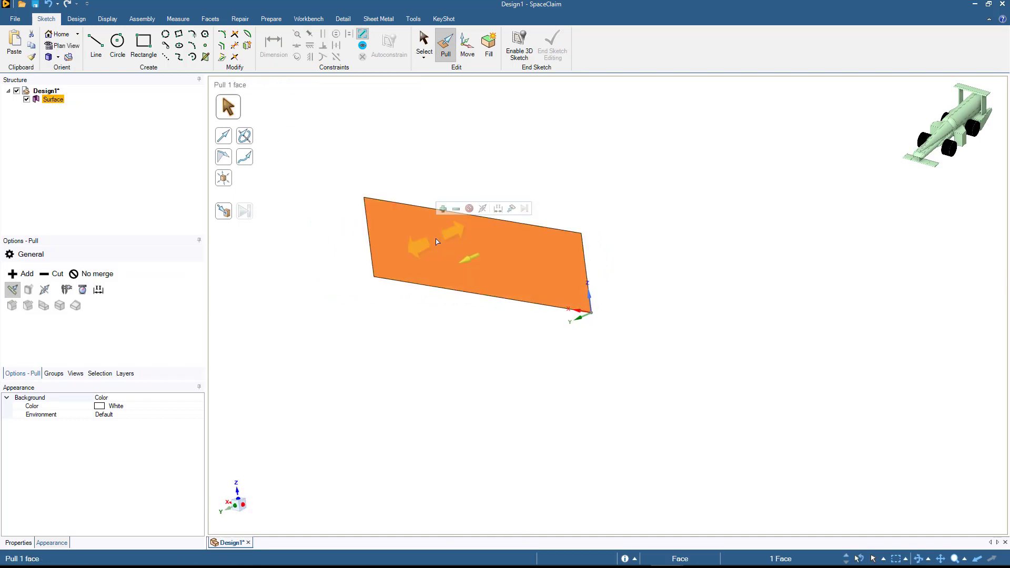
click(44, 289)
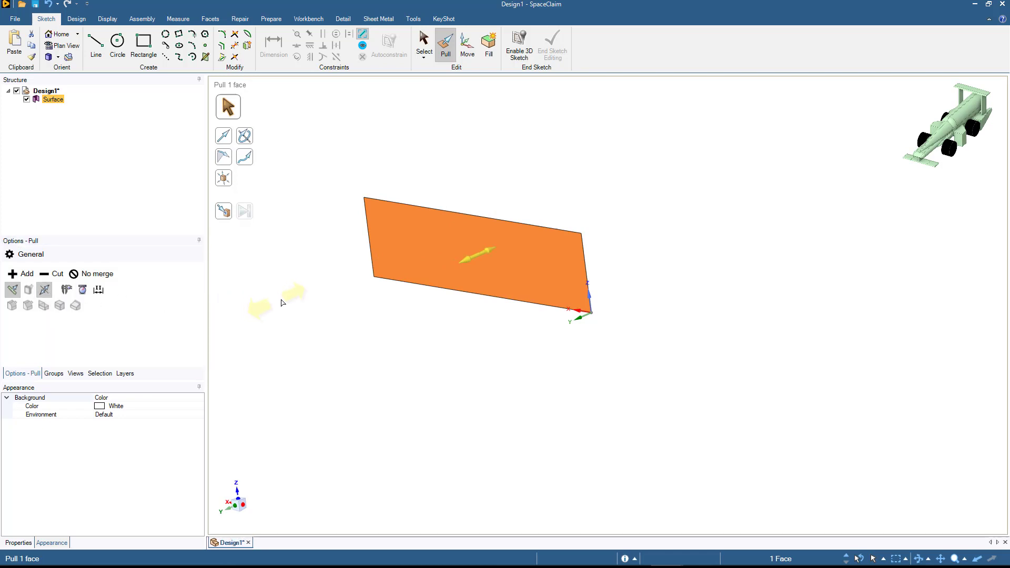
drag(324, 289, 317, 292)
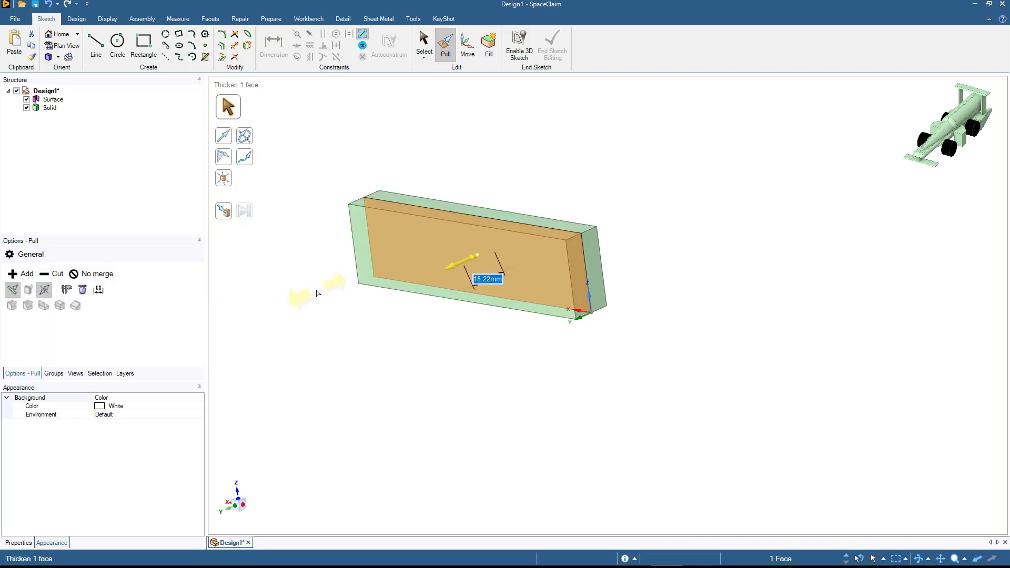
key(space)
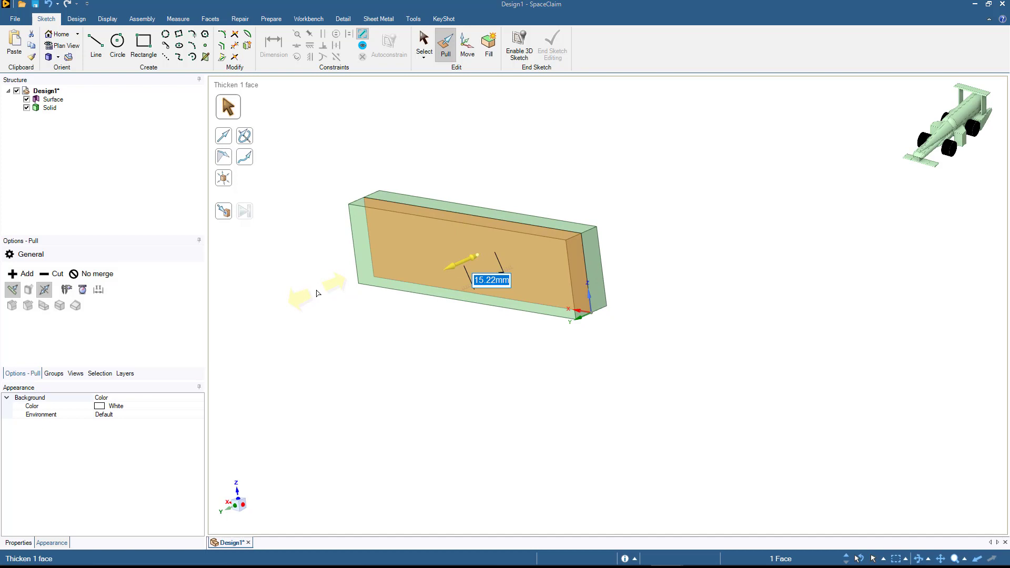
text(28)
key(Return)
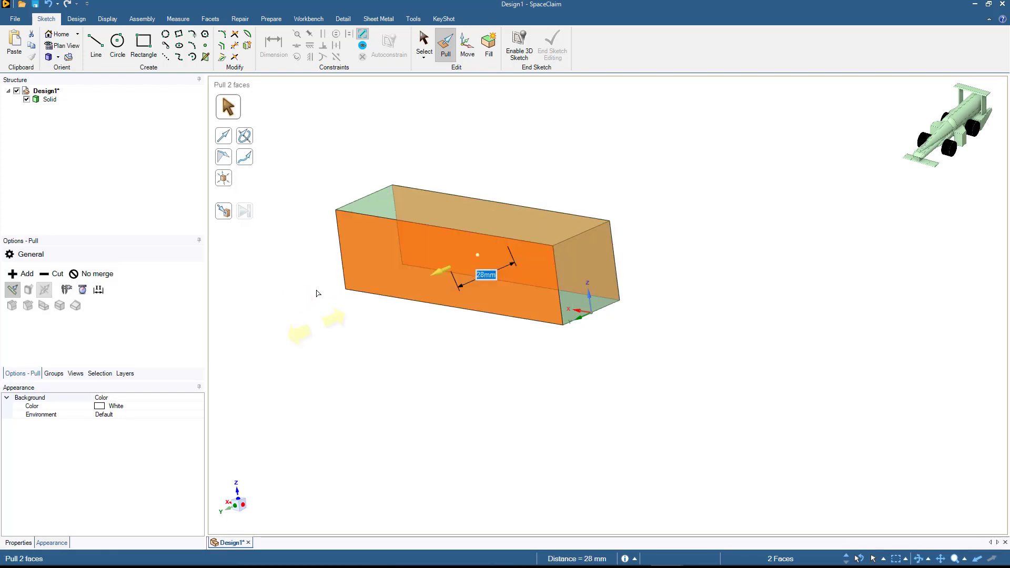
click(319, 333)
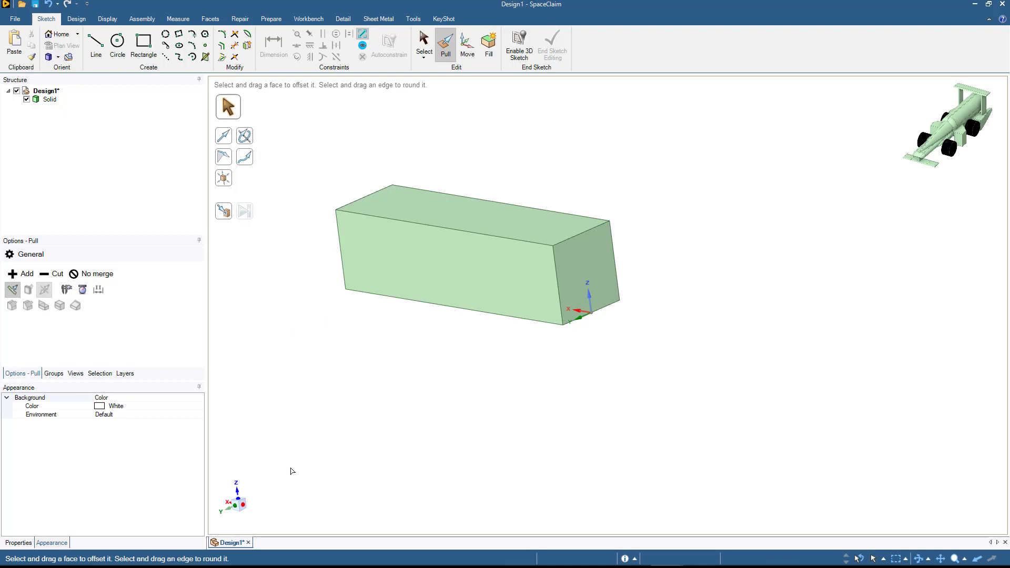
- Sketch a 19.5 mm diameter circle centred on the block's left end face
click(230, 509)
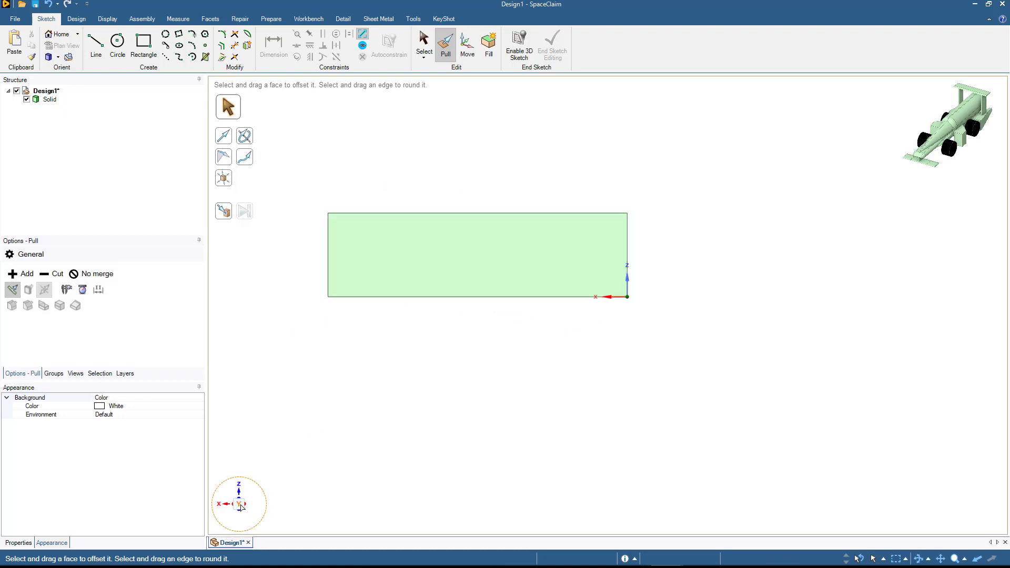
middle_drag(266, 447, 332, 448)
click(354, 289)
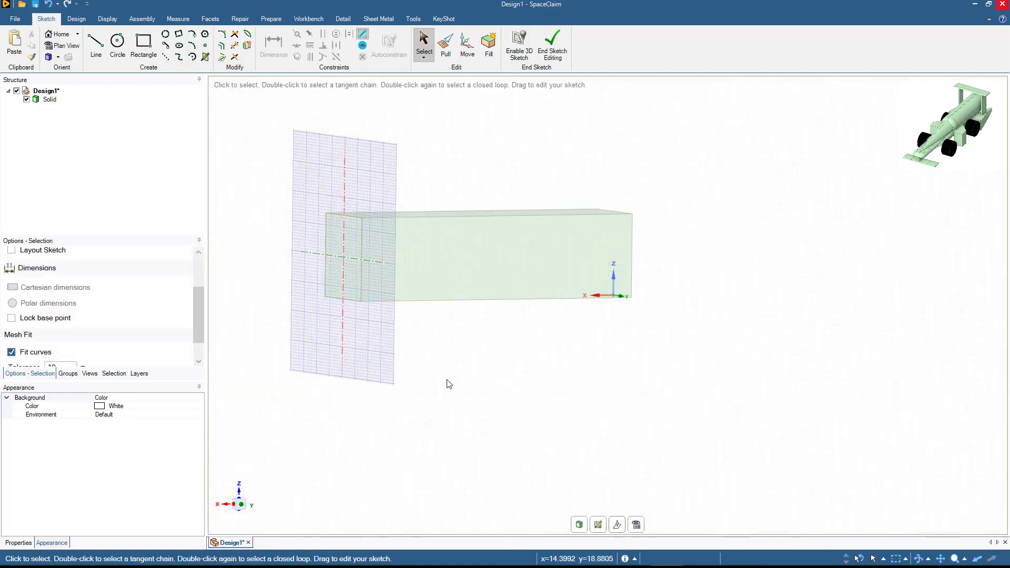
click(636, 525)
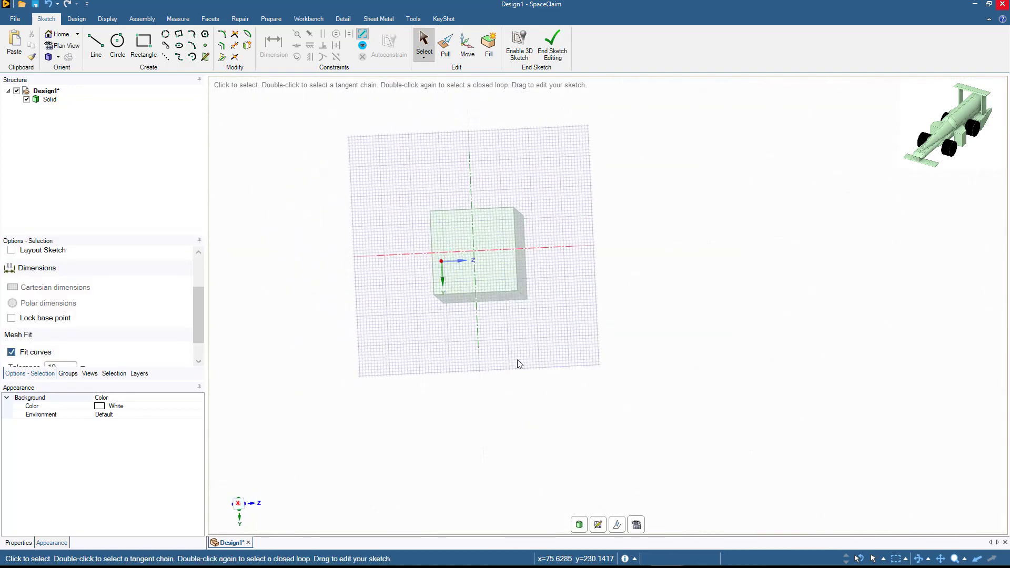
click(118, 42)
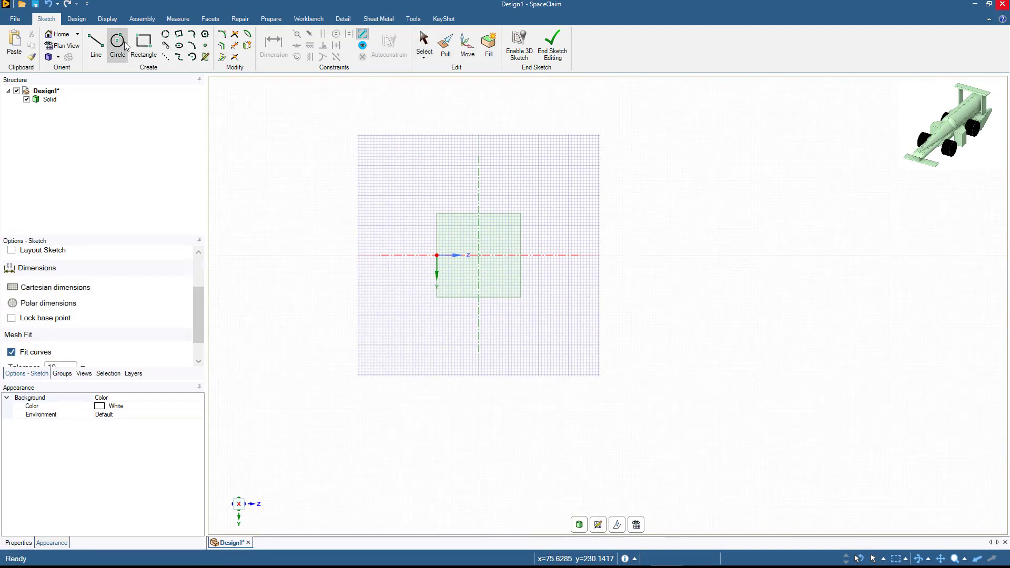
click(479, 255)
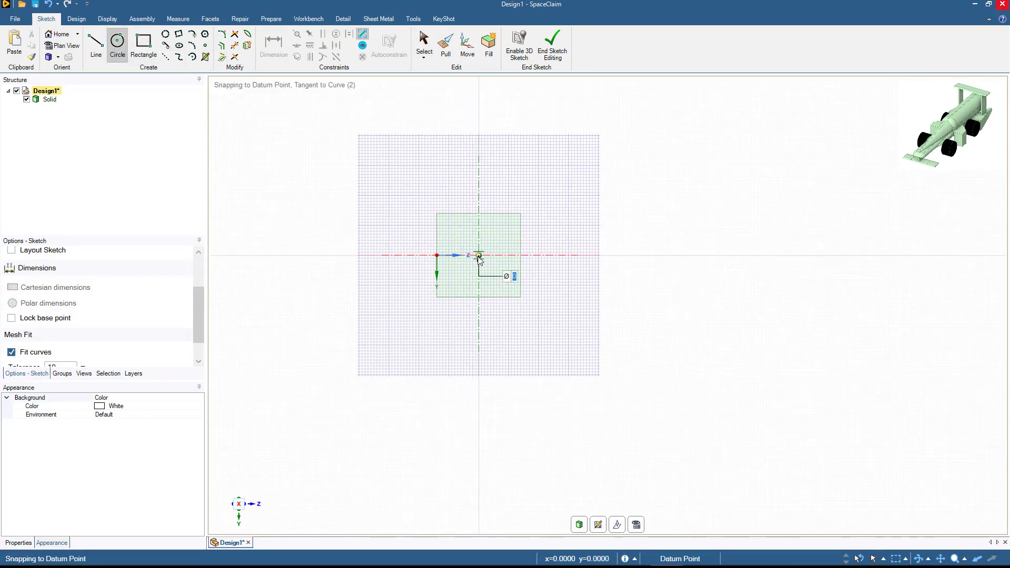
text(19.5)
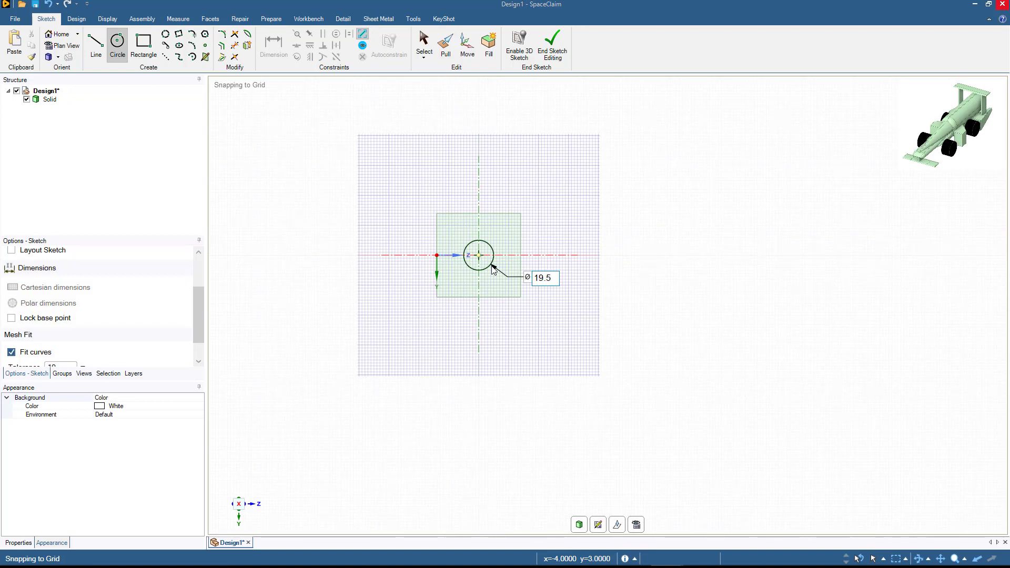
key(Return)
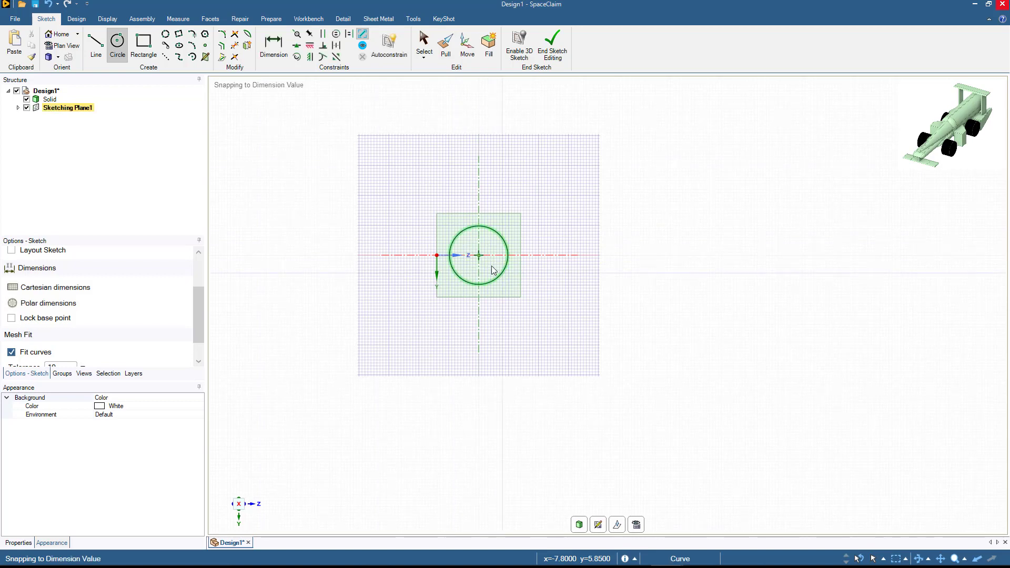
- Move the whole block with Up To so its end face sits at the origin
key(p)
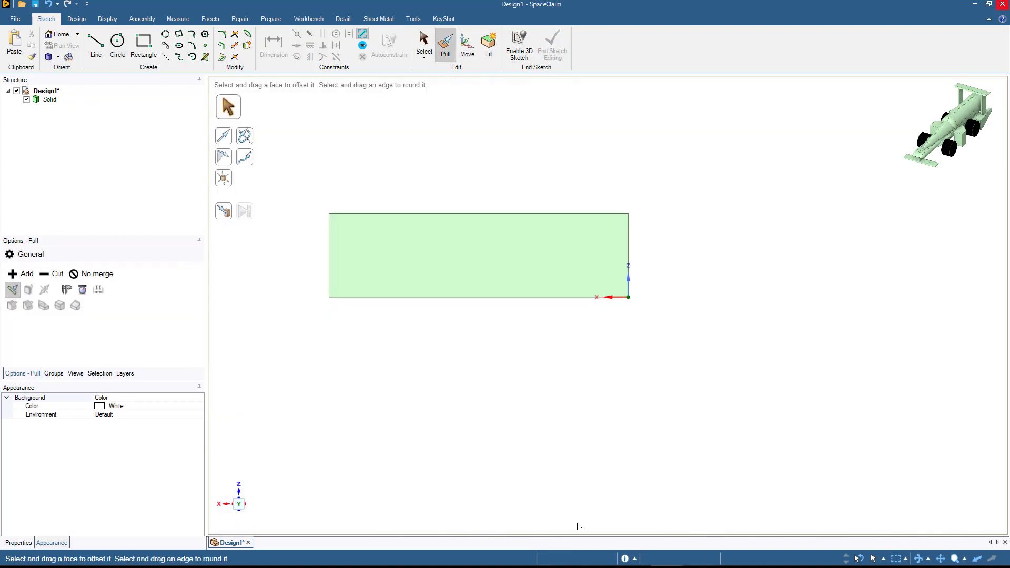
mouse_move(406, 432)
middle_down()
mouse_move(436, 434)
mouse_move(467, 453)
middle_up()
key(s)
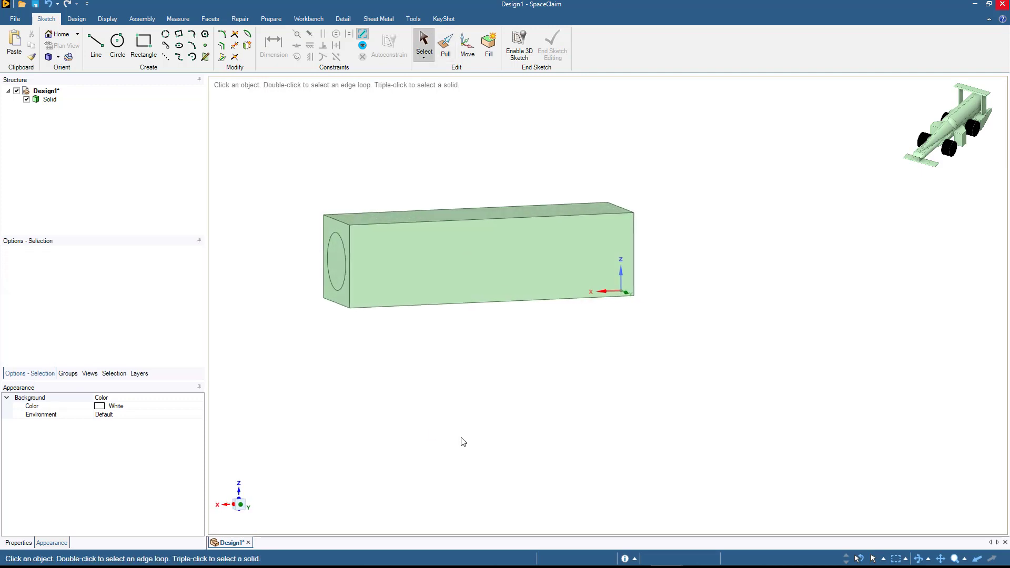
click(425, 214)
drag(245, 143, 679, 345)
click(466, 47)
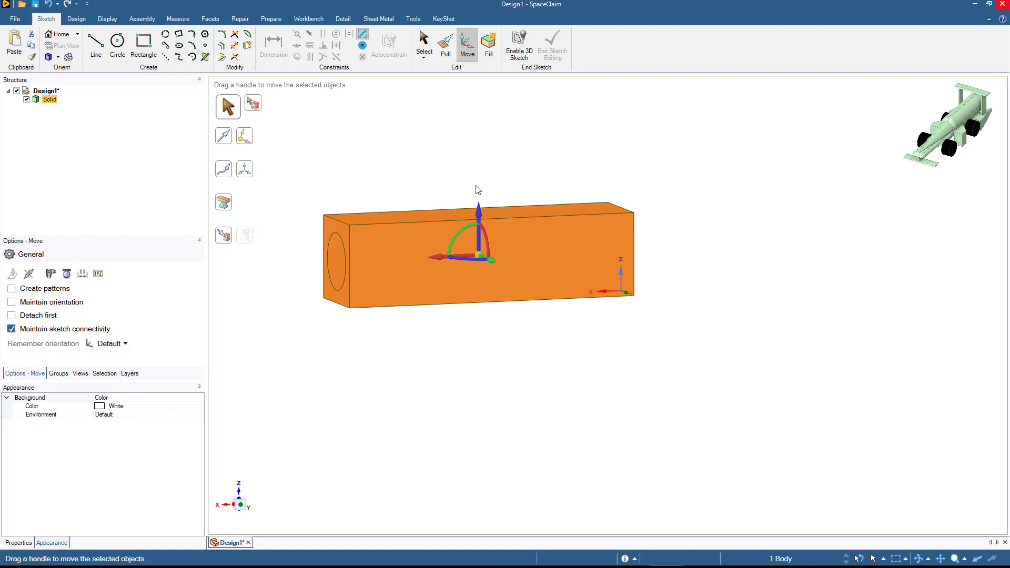
middle_drag(852, 269, 781, 273)
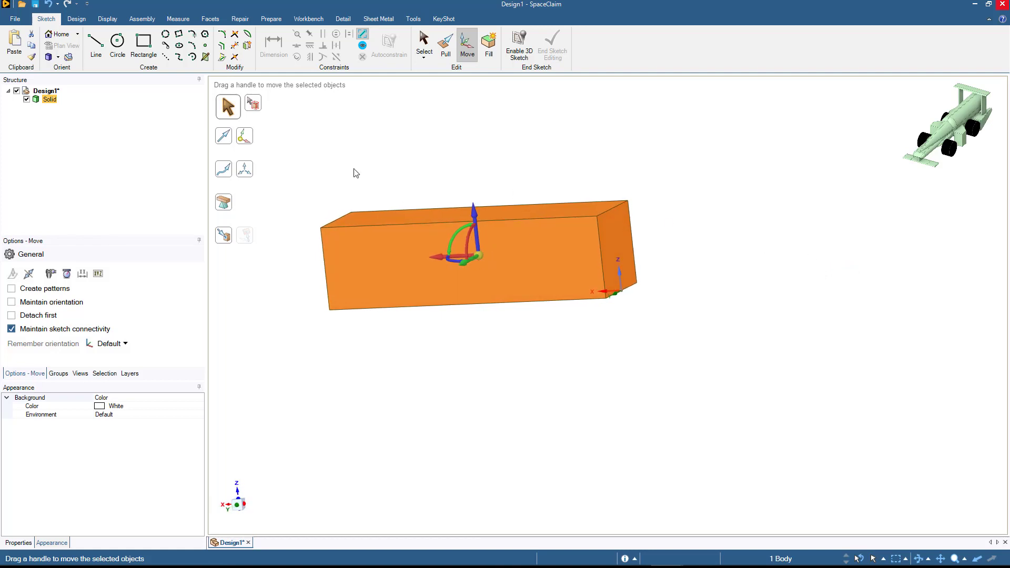
click(245, 138)
click(617, 247)
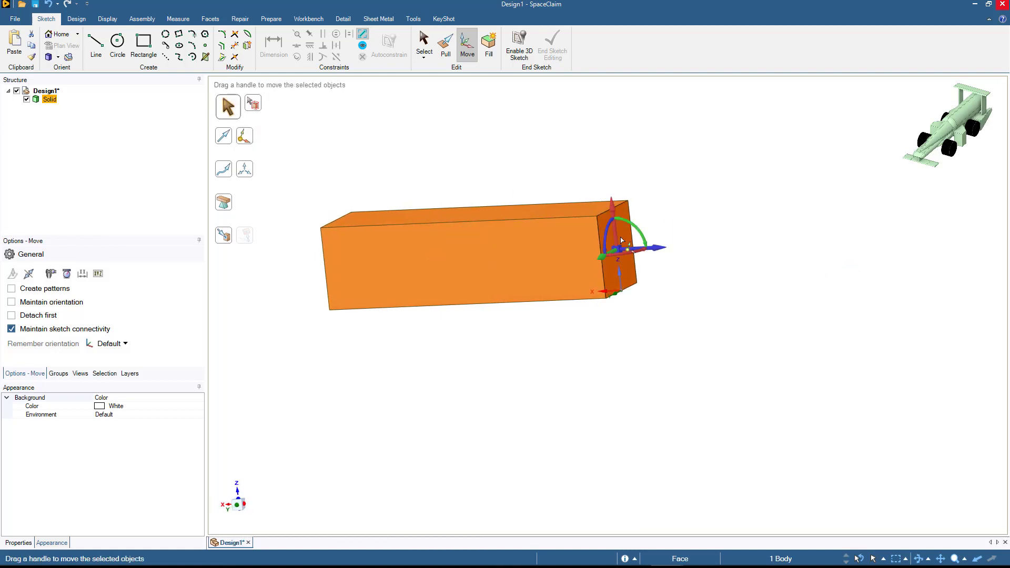
click(228, 238)
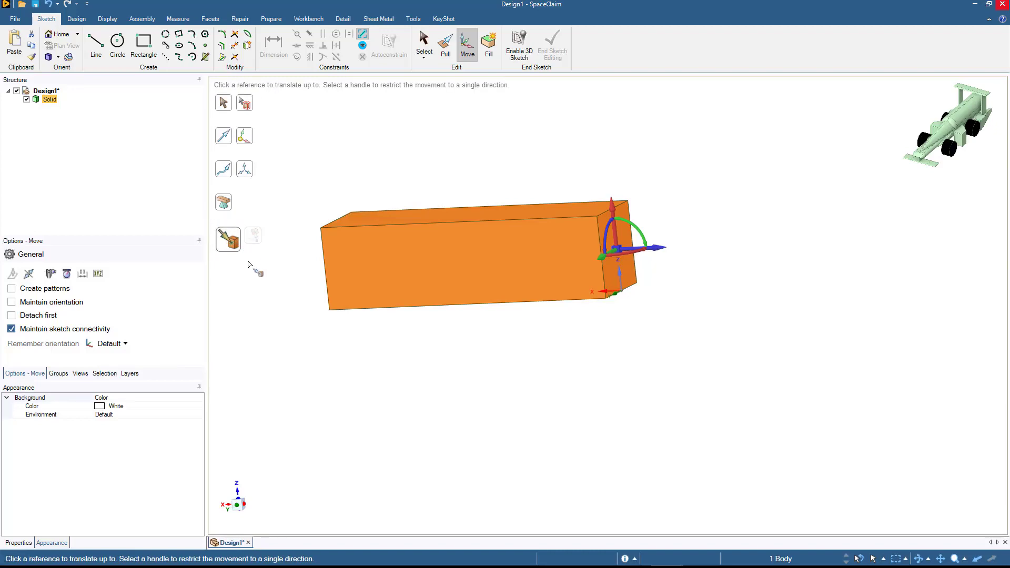
click(624, 295)
click(710, 409)
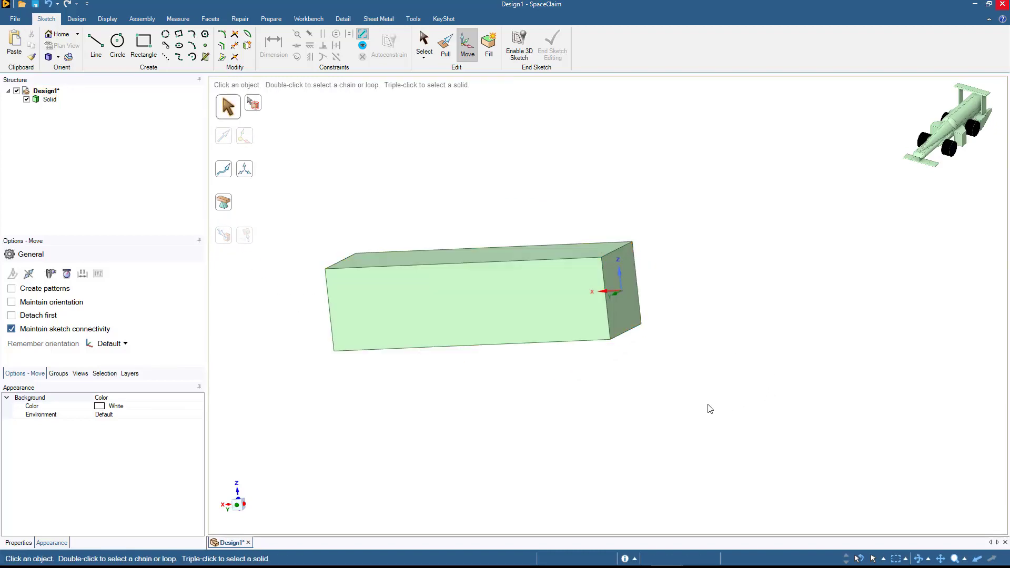
- Create a datum plane on the block's opposite, circled end face
click(240, 506)
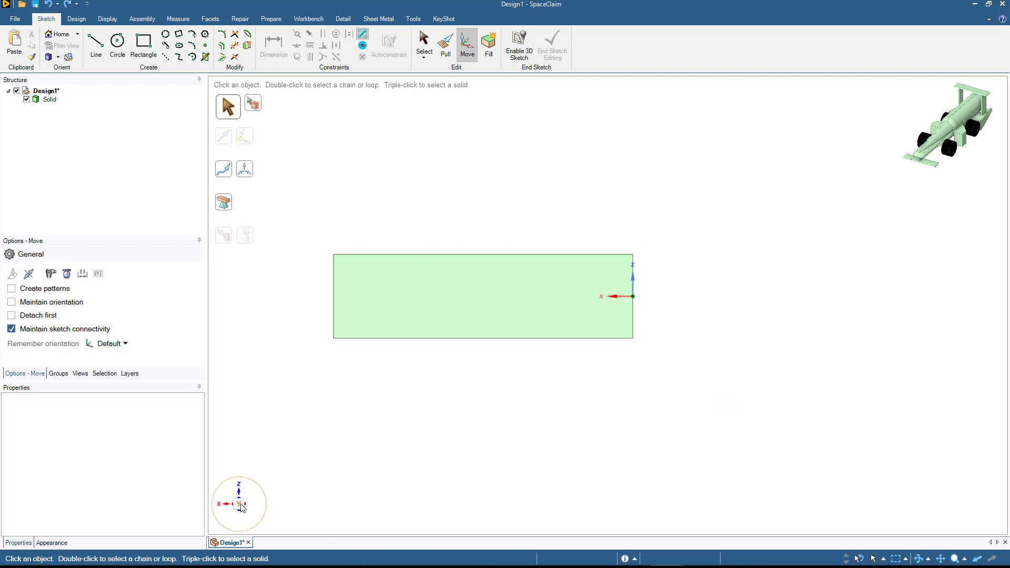
click(79, 21)
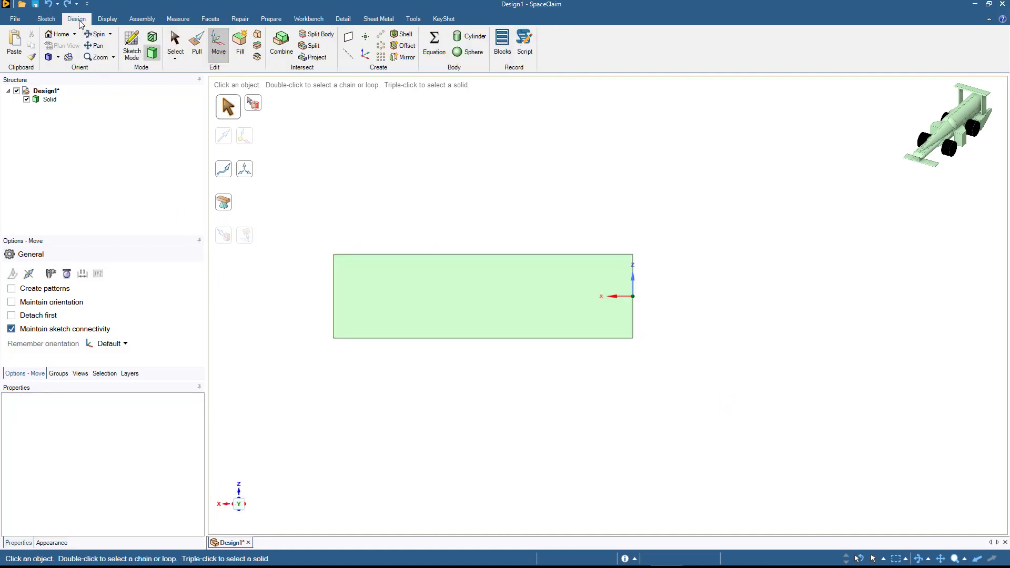
click(348, 37)
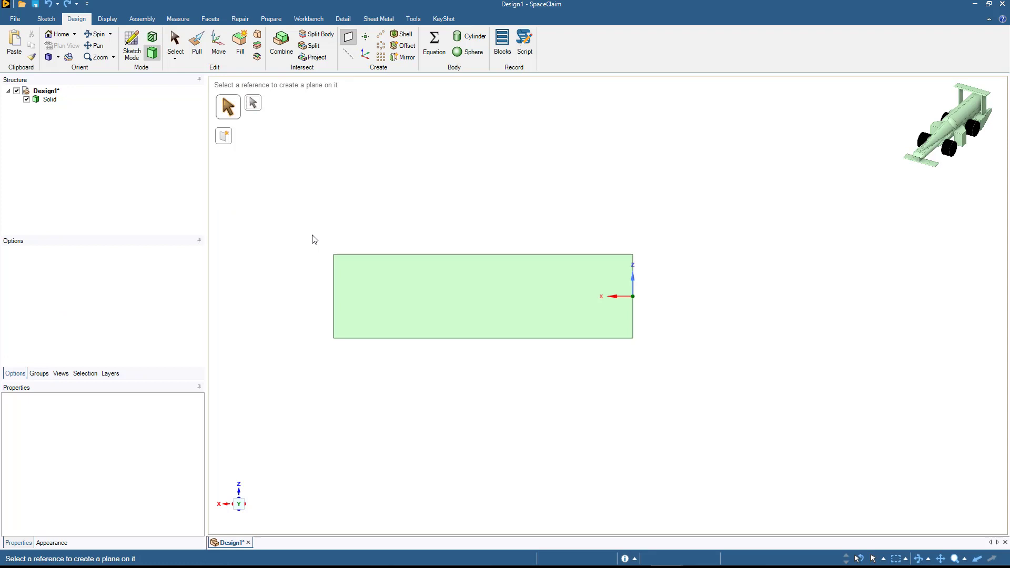
middle_drag(300, 262, 337, 270)
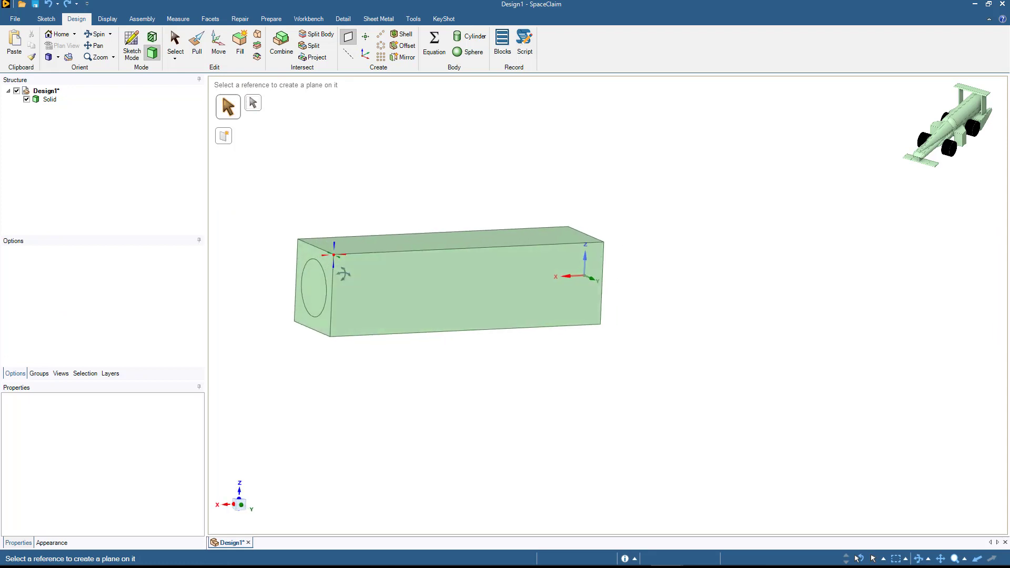
click(318, 258)
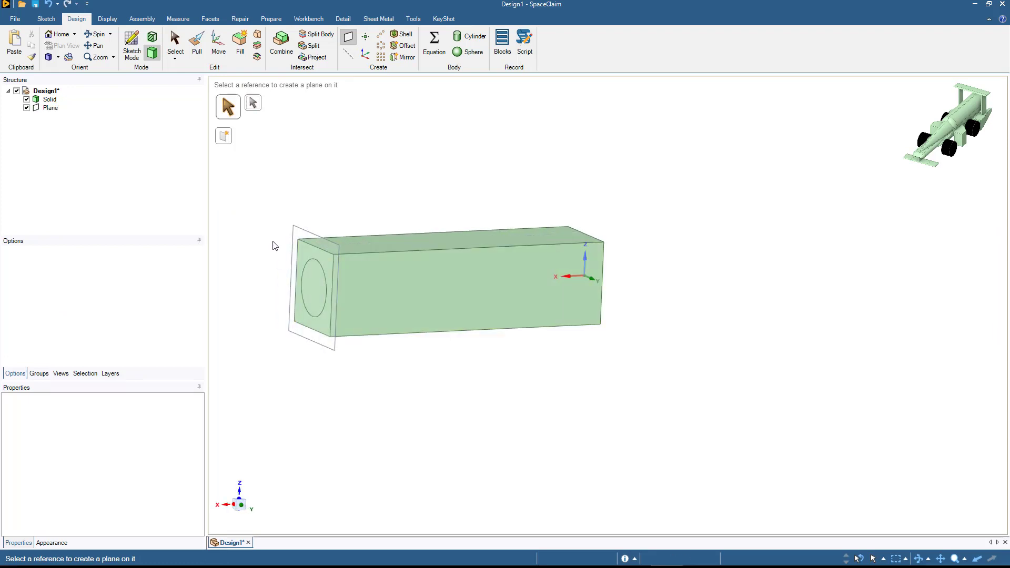
- Offset the datum plane 100 mm along X away from the circled end face
key(Escape)
click(295, 232)
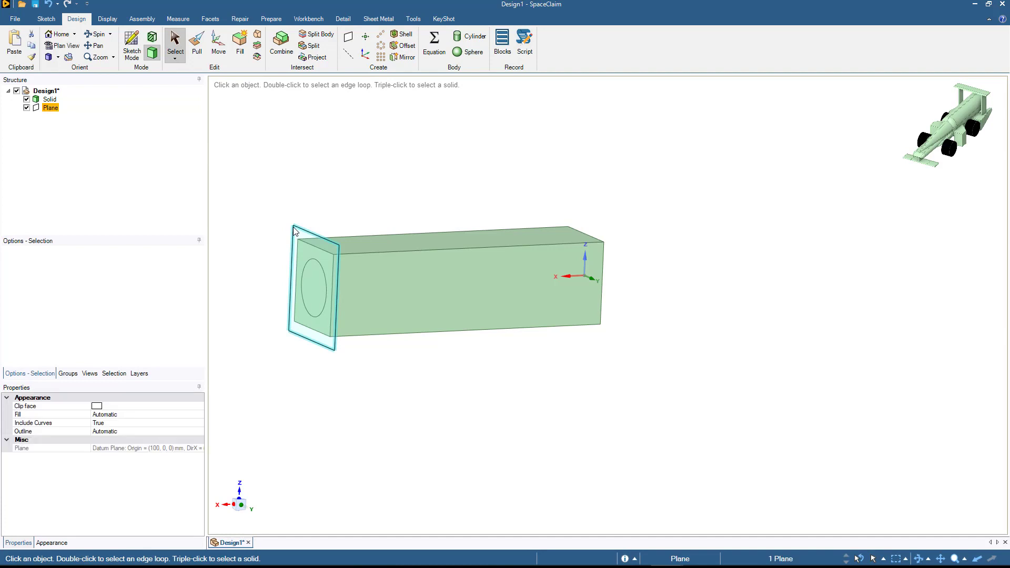
click(218, 45)
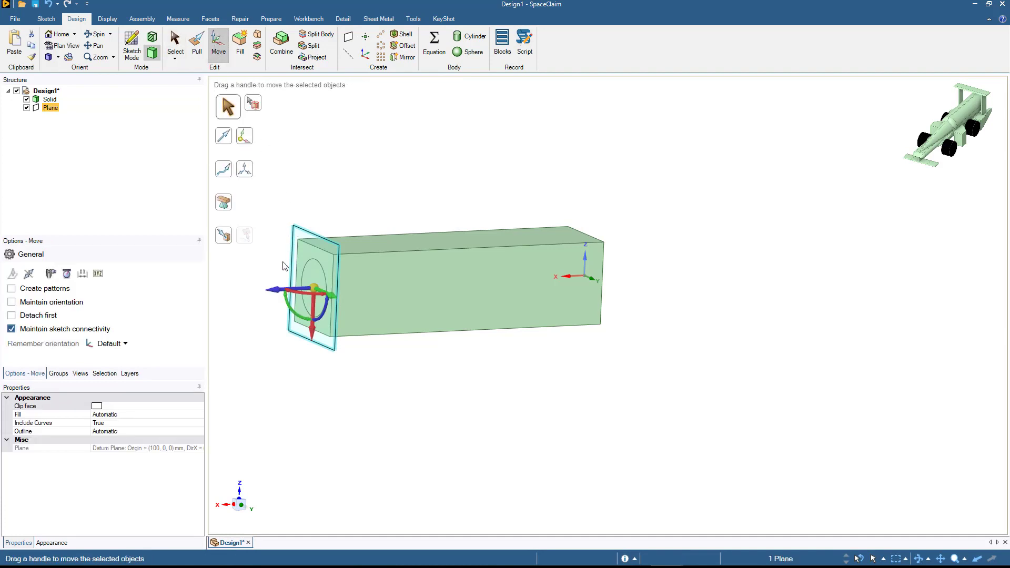
drag(274, 291, 256, 293)
text(100)
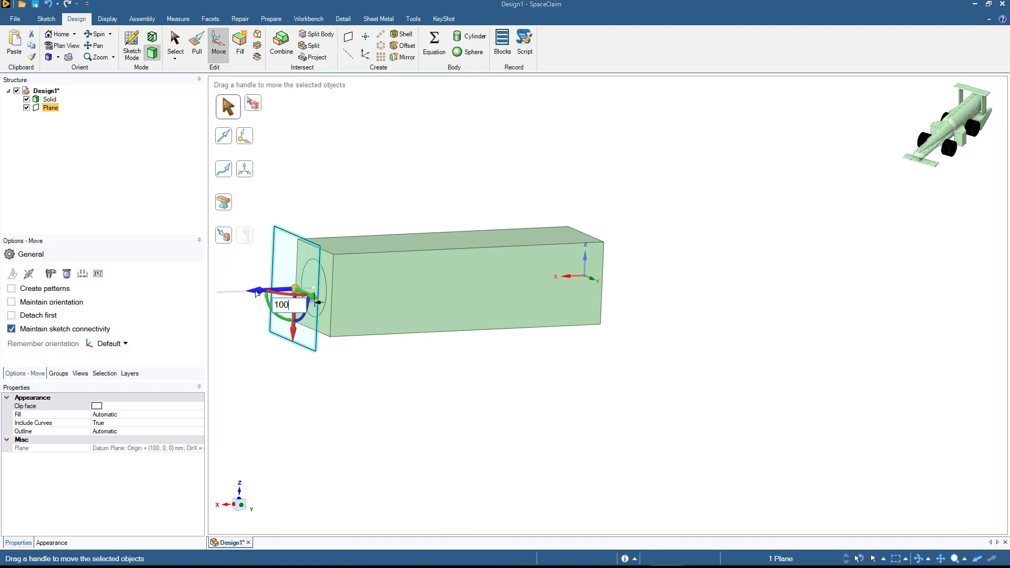
key(Return)
scroll(317, 351, down, 3)
click(317, 351)
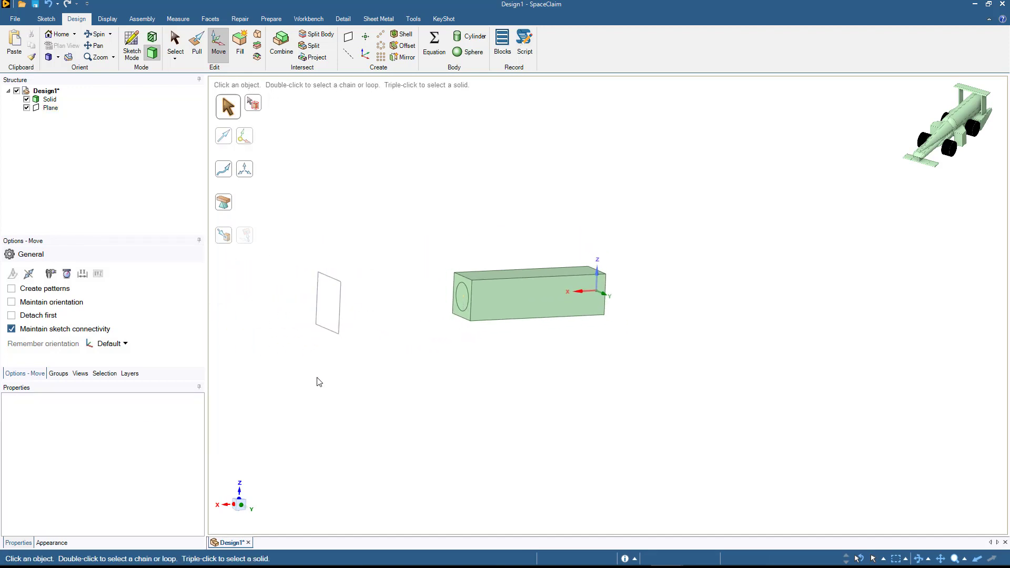
click(236, 509)
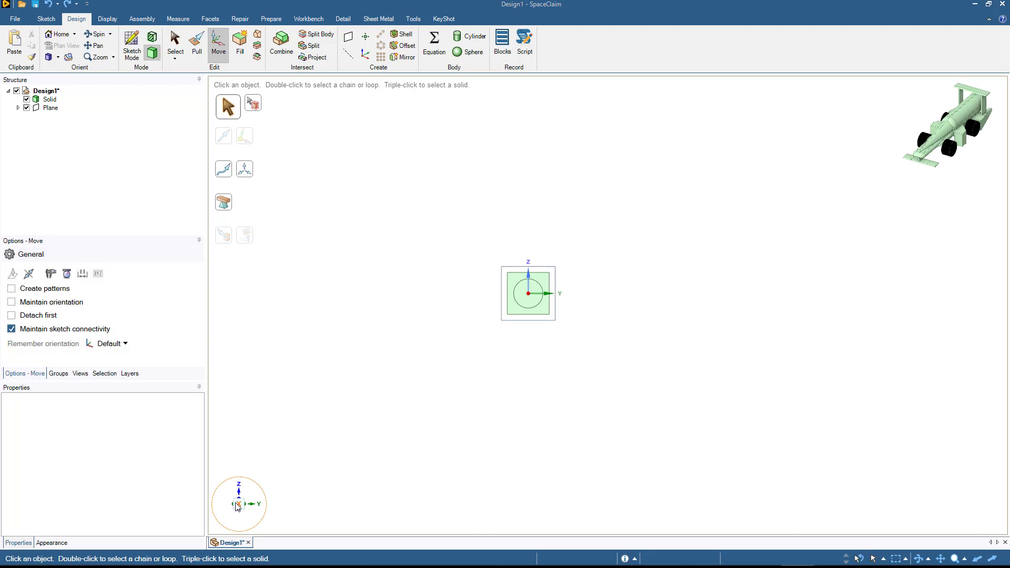
middle_drag(271, 413, 259, 425)
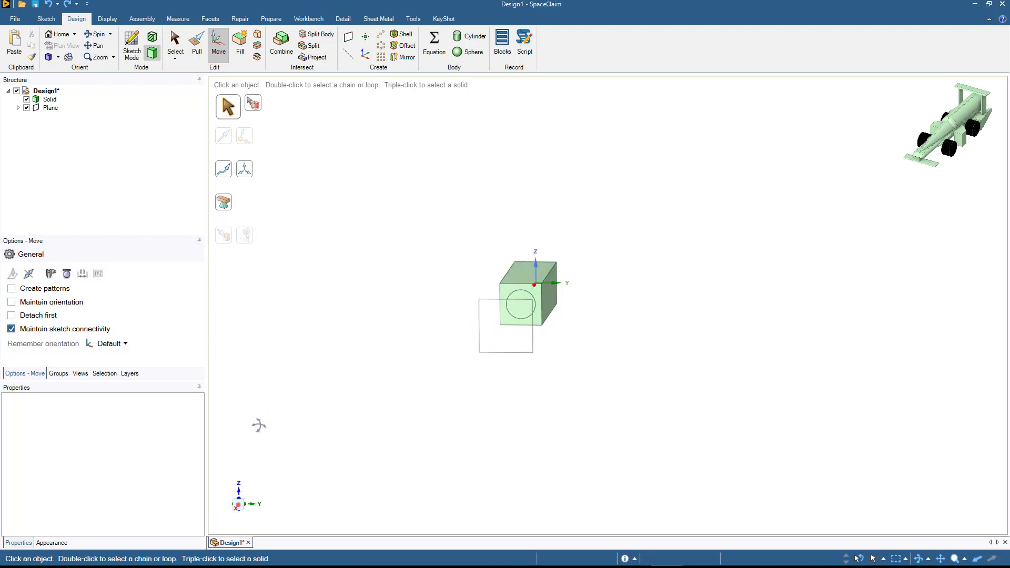
- Place a sketch point at the origin of the offset datum plane
click(131, 49)
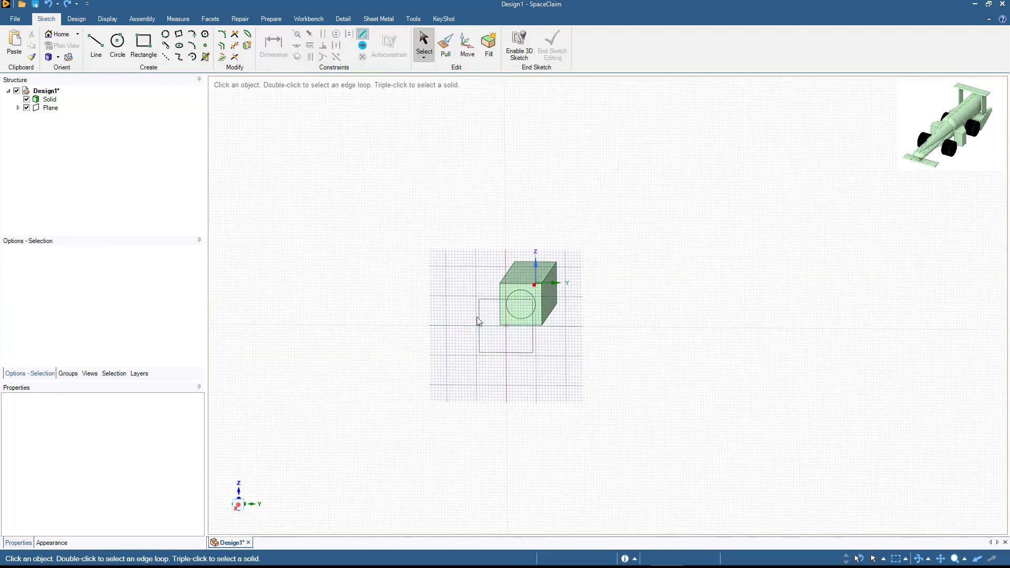
click(481, 349)
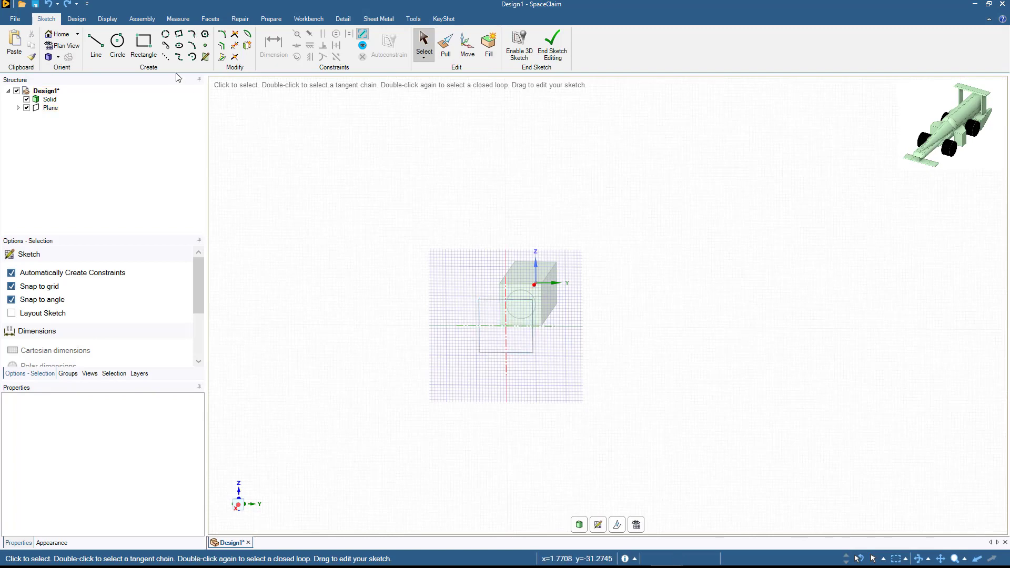
click(204, 46)
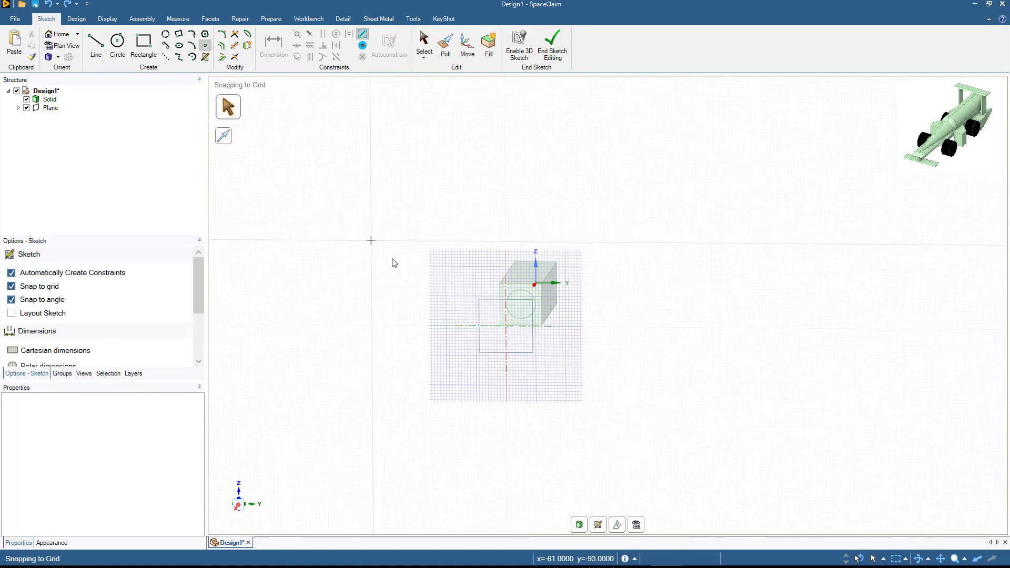
click(507, 327)
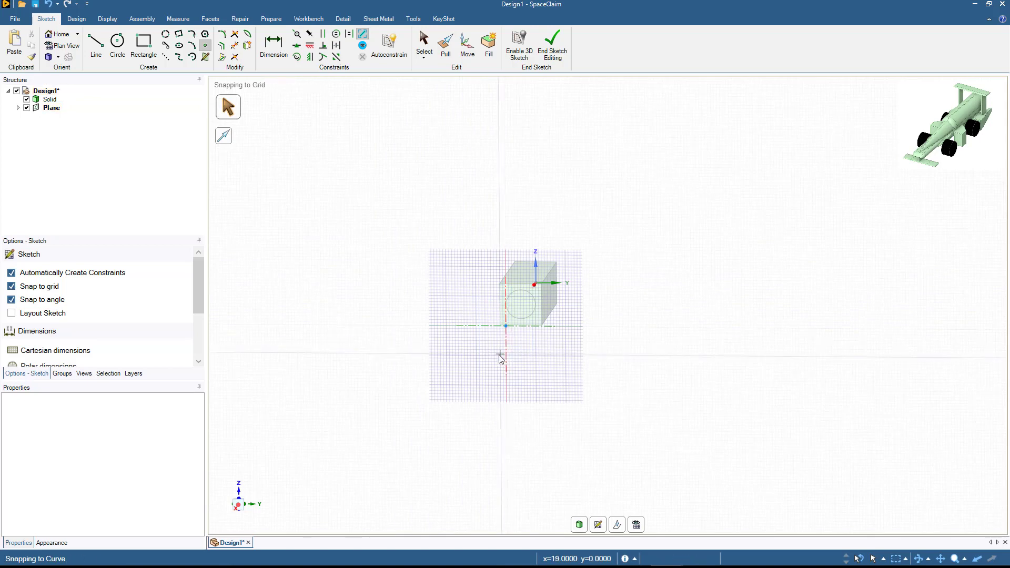
key(Escape)
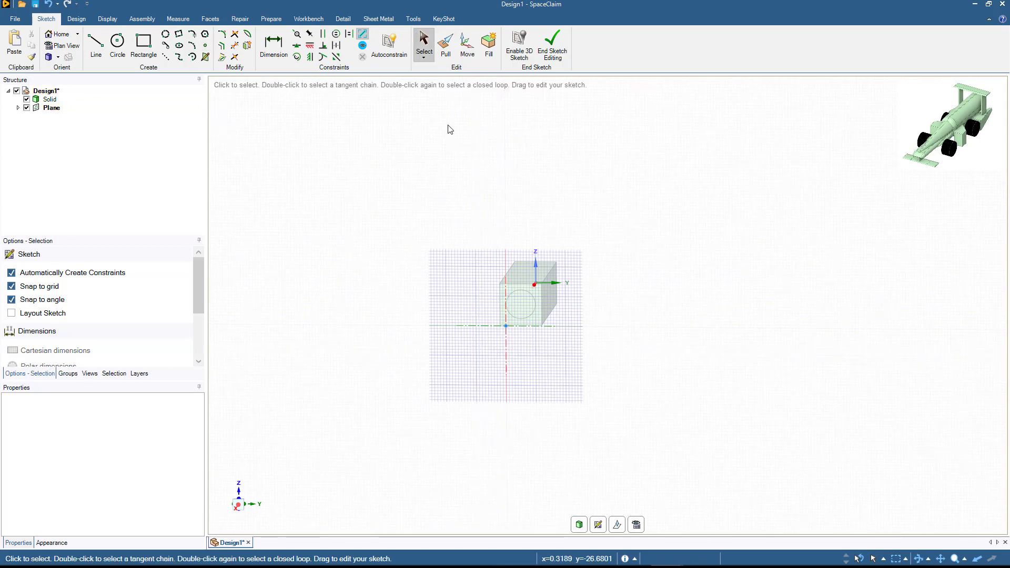
- Shift the point 4.2 mm off the plane's origin and end the sketch
click(467, 46)
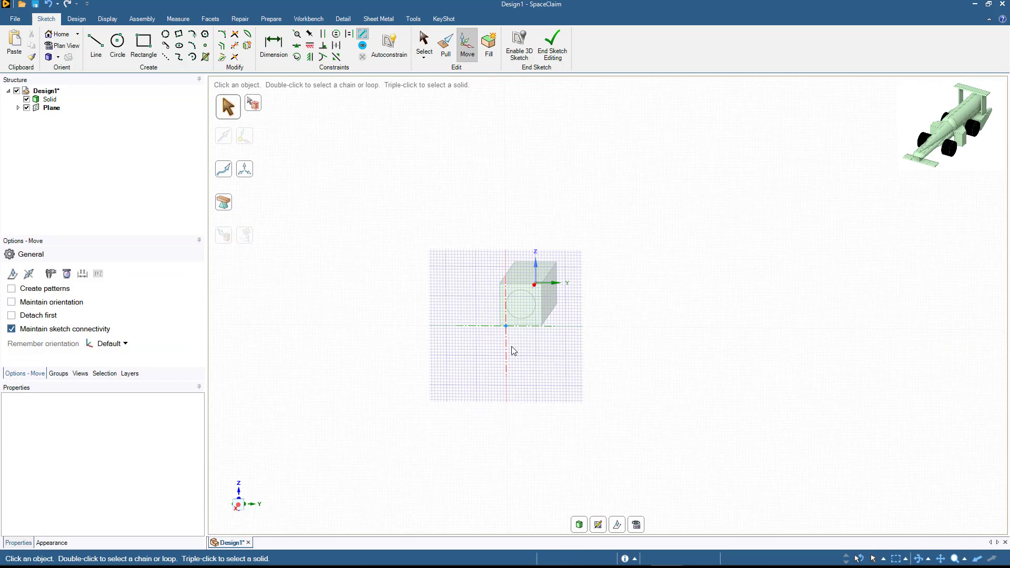
click(506, 326)
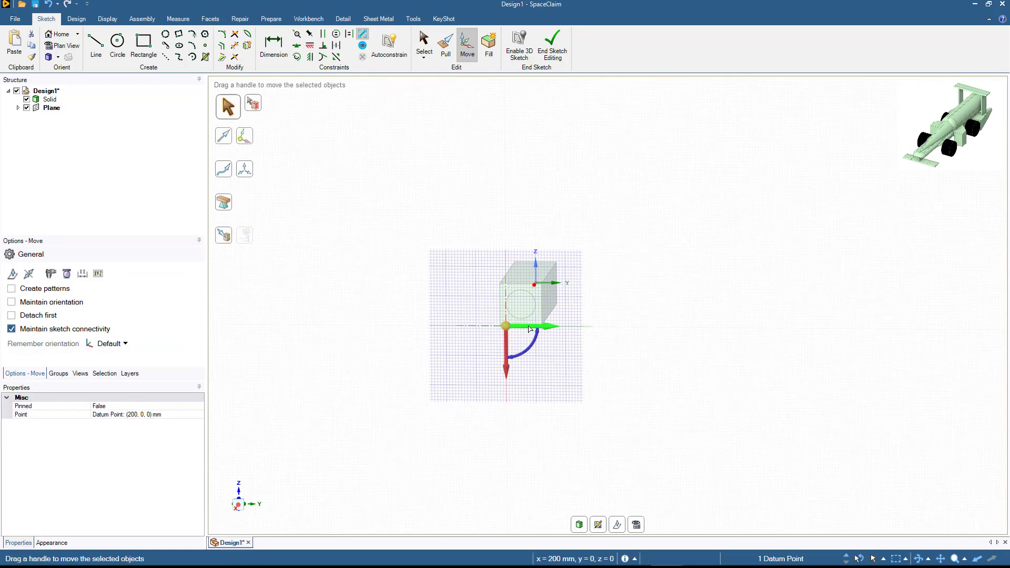
text(4)
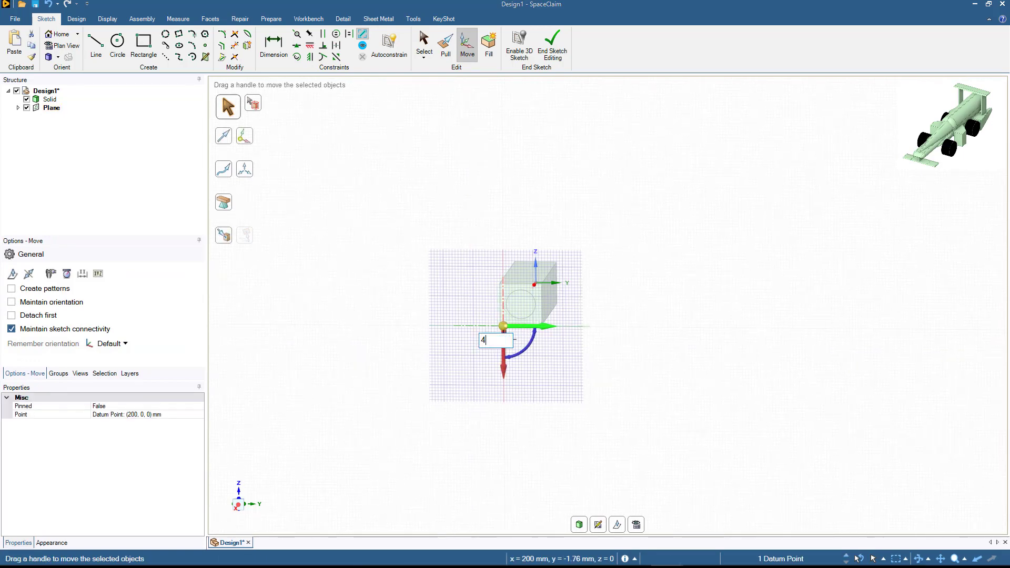
text(.2)
key(Return)
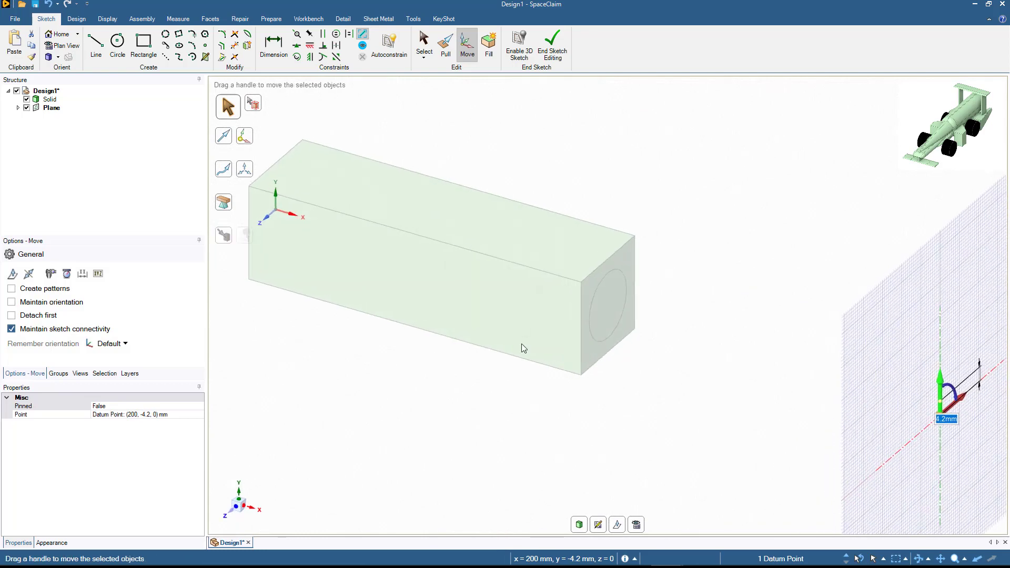
click(581, 525)
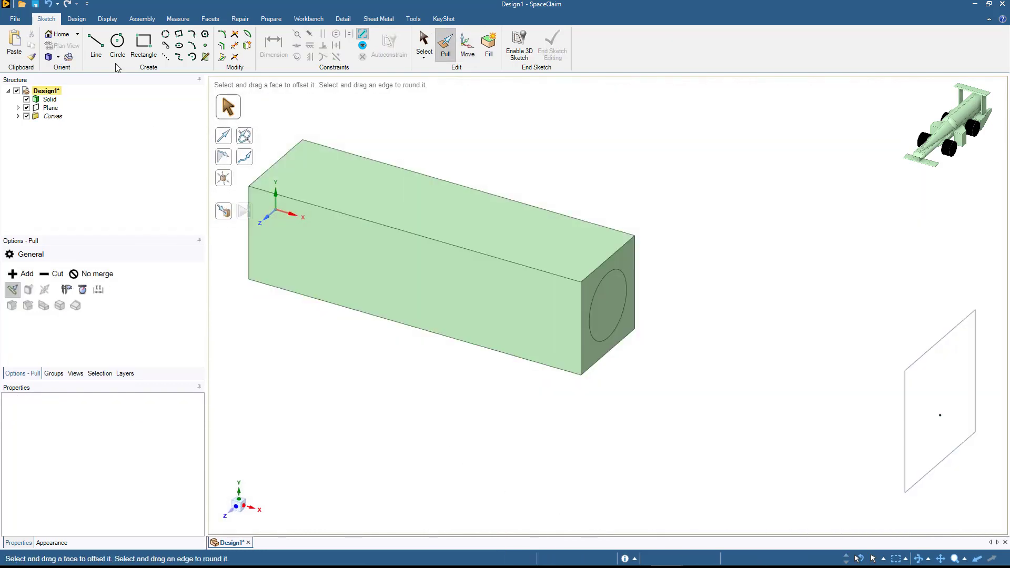
- Blend a solid cone from the block's circular end face to the offset point
click(77, 20)
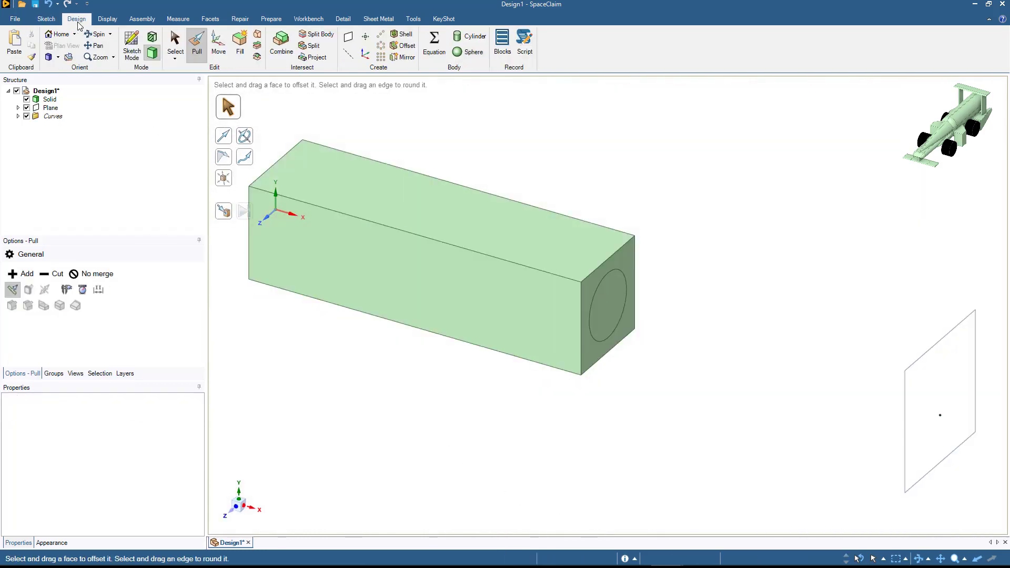
click(257, 34)
click(597, 288)
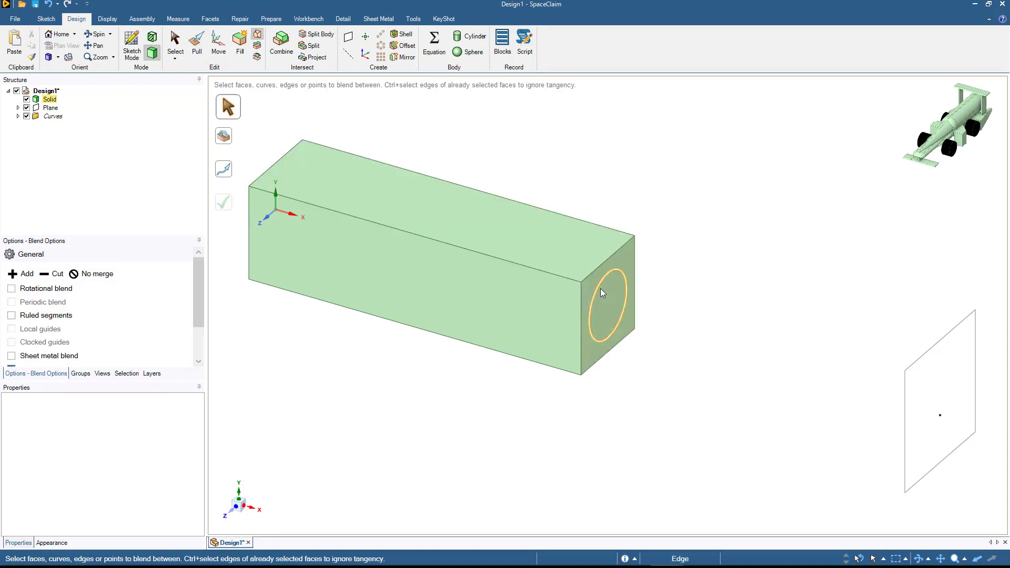
click(601, 288)
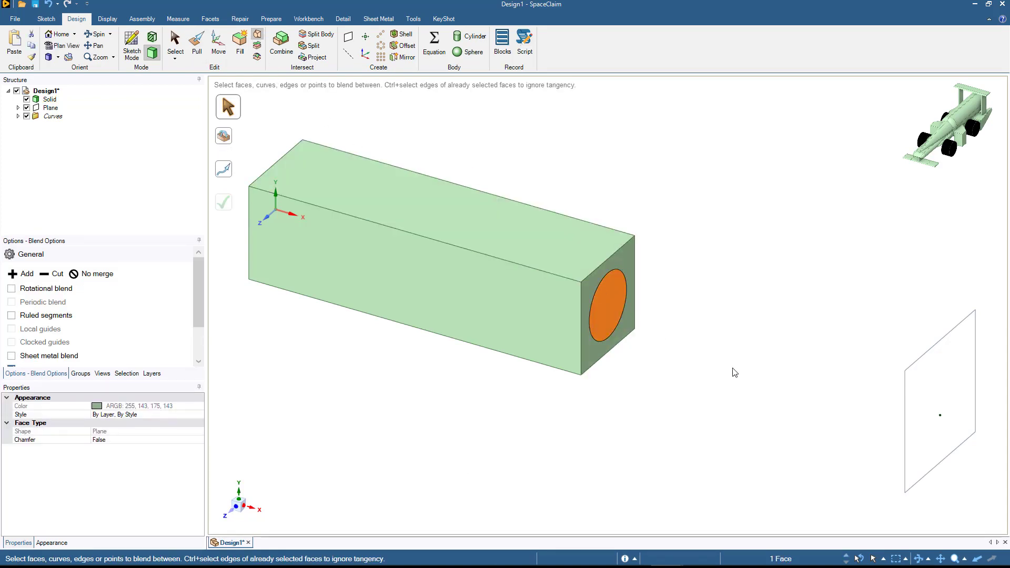
click(941, 416)
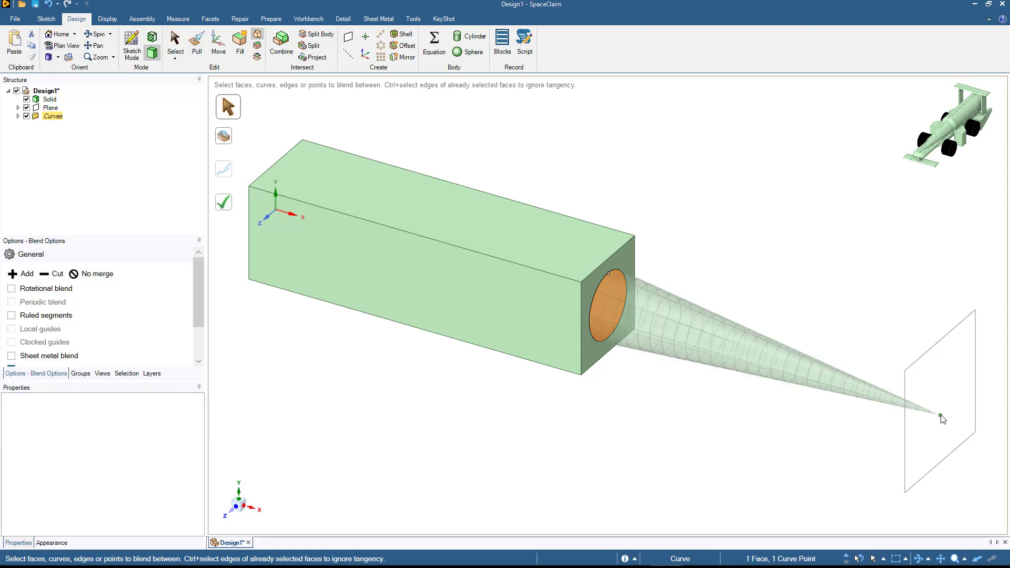
click(224, 202)
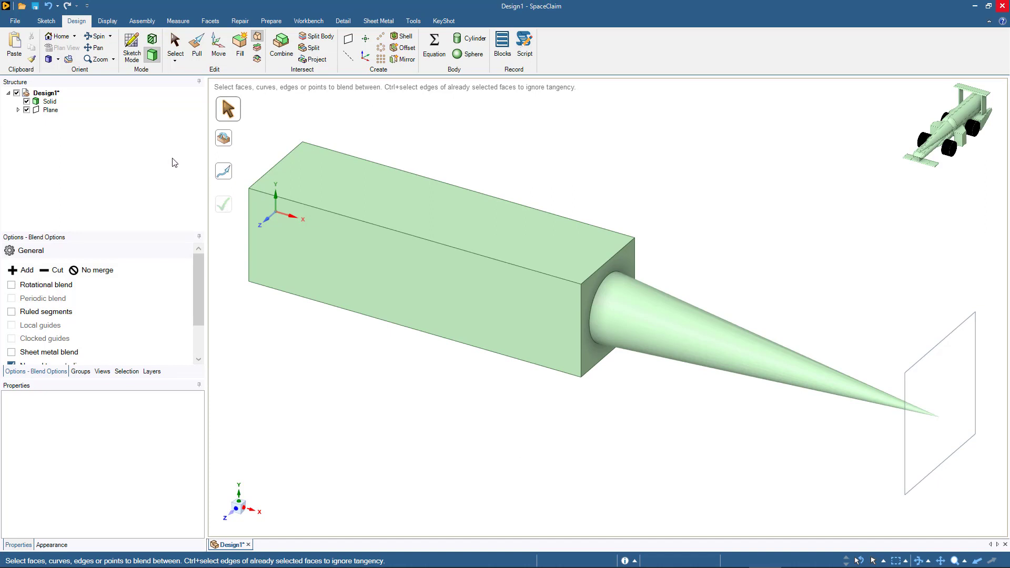
click(57, 102)
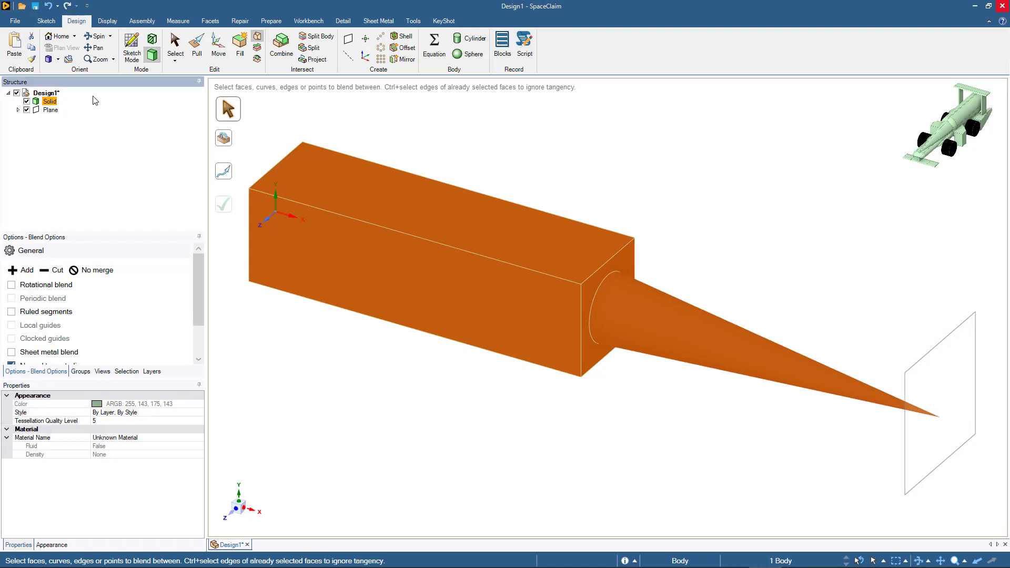
- Split the body at the block's end face, separating the box from the cone
click(314, 37)
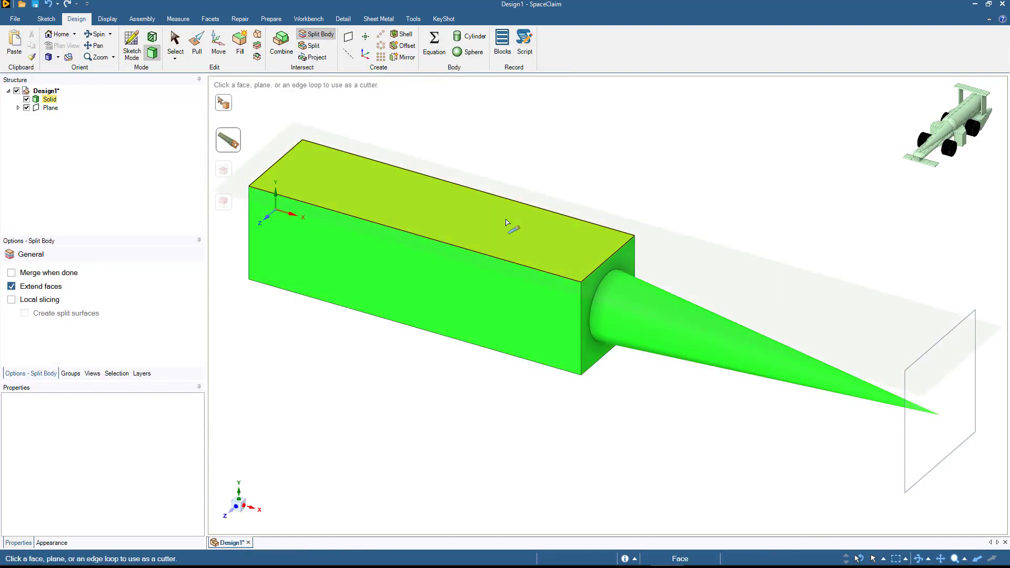
click(595, 282)
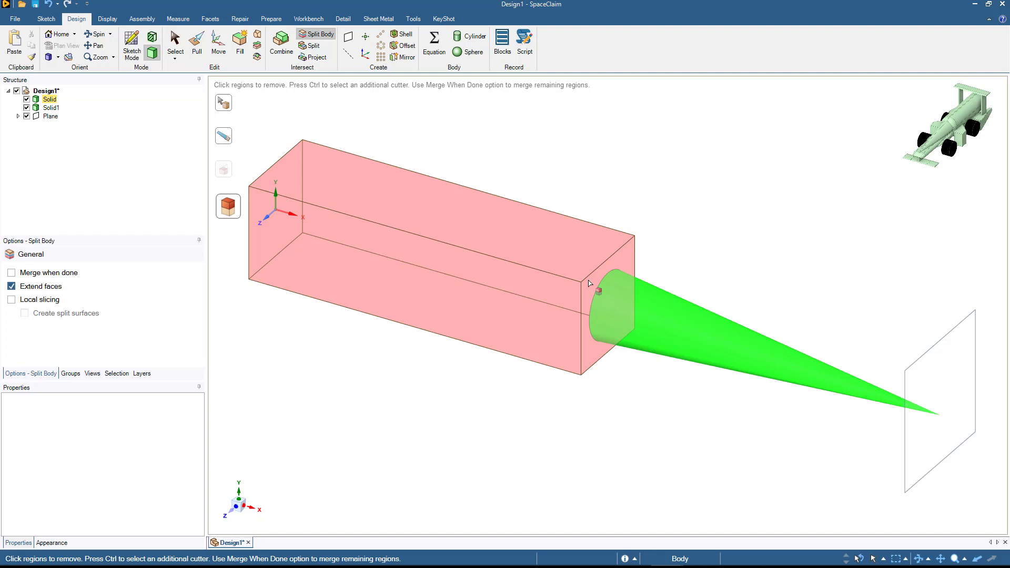
key(Escape)
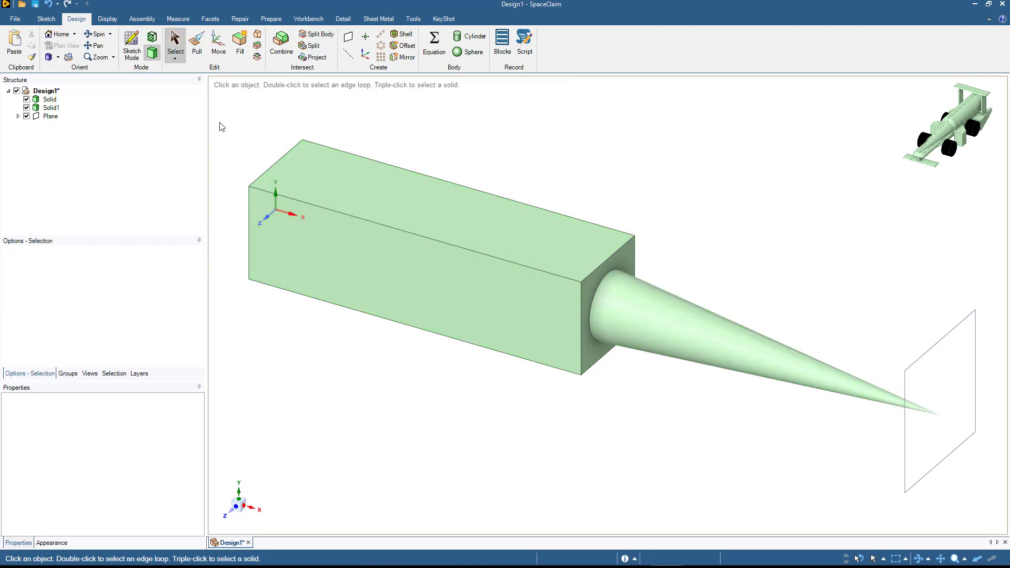
- Round the block's four long edges with a 10.5 mm radius
click(198, 50)
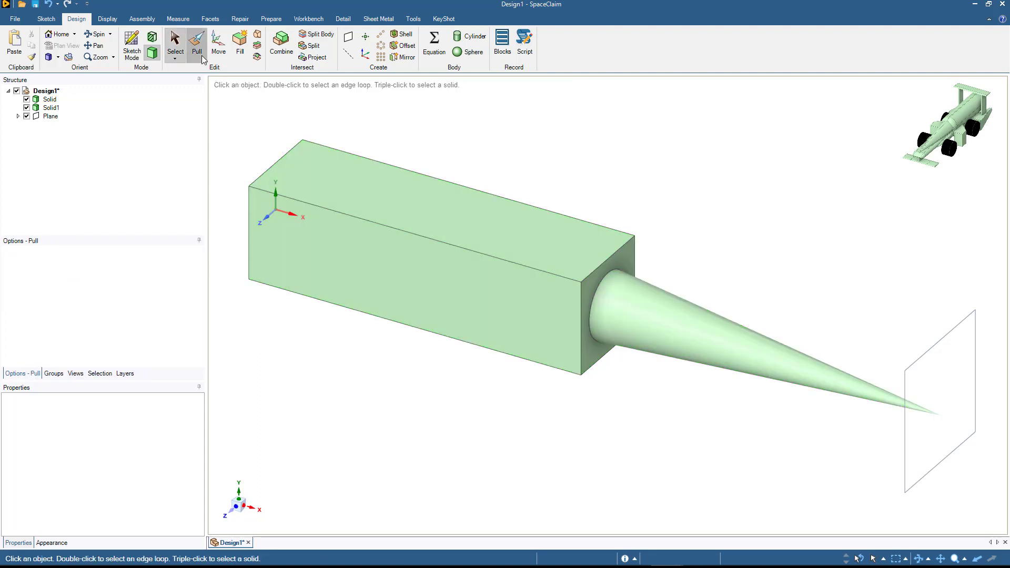
click(314, 204)
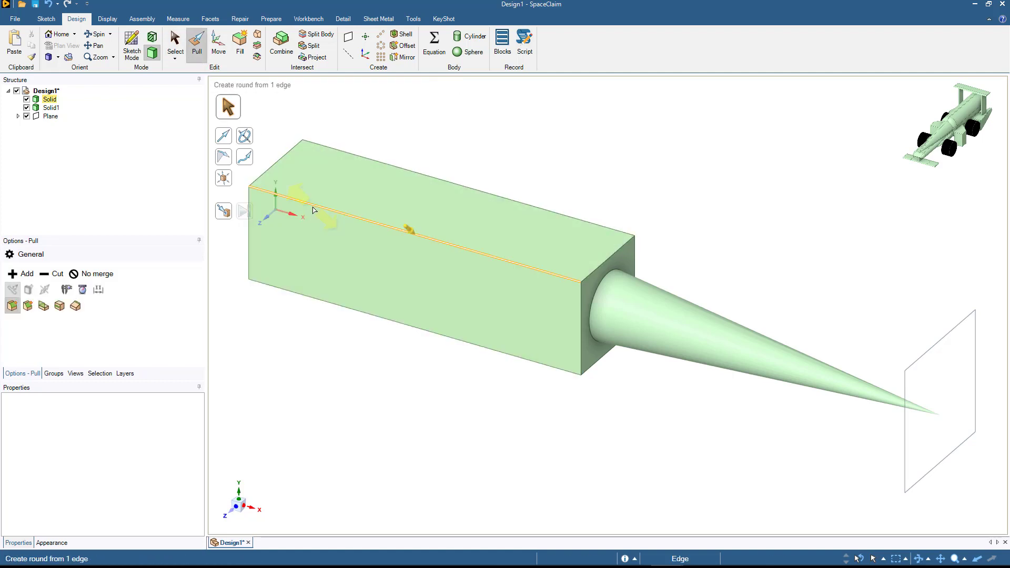
ctrl+click(352, 155)
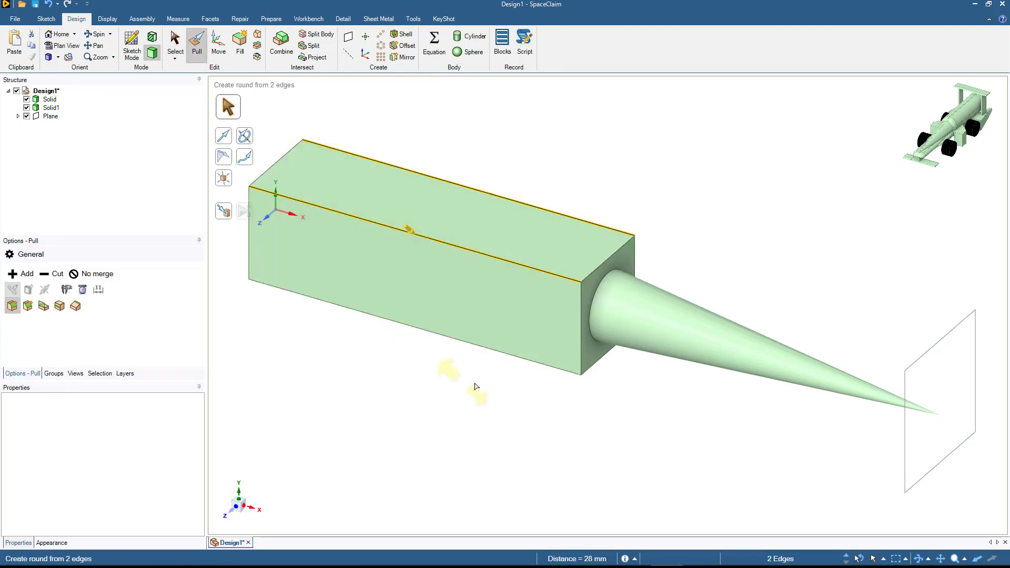
middle_drag(488, 348, 406, 354)
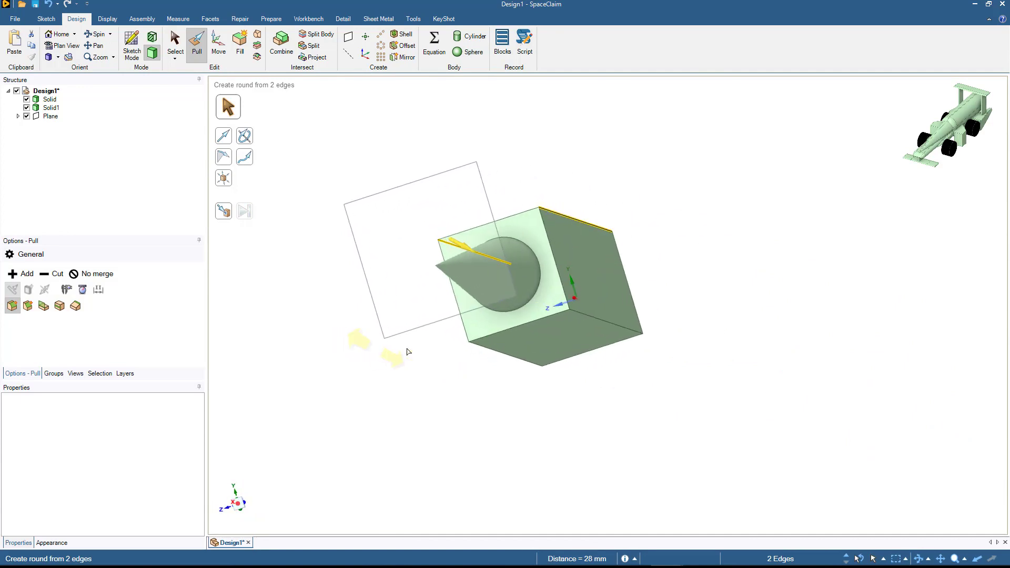
ctrl+click(482, 352)
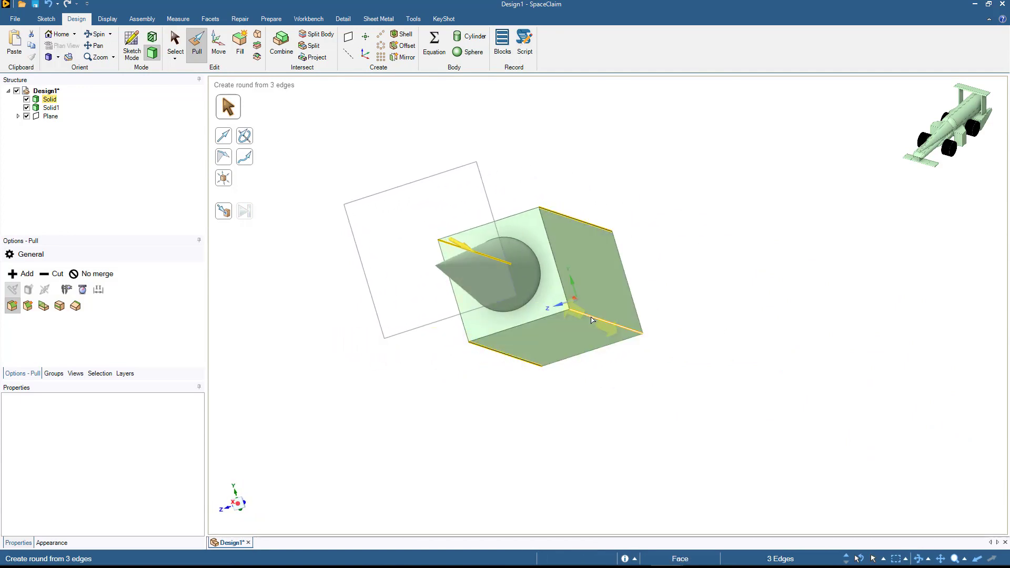
ctrl+click(593, 320)
middle_drag(482, 411, 552, 406)
drag(514, 165, 536, 182)
text(10.5)
key(Return)
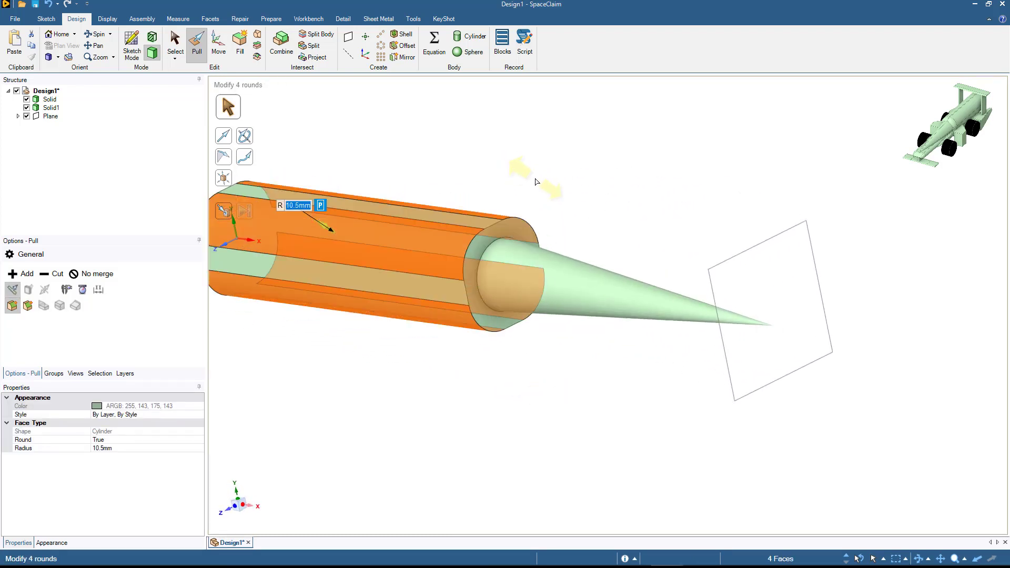
key(Escape)
- Select the eight shoulder edges where the block meets the cone
key(h)
double_click(584, 271)
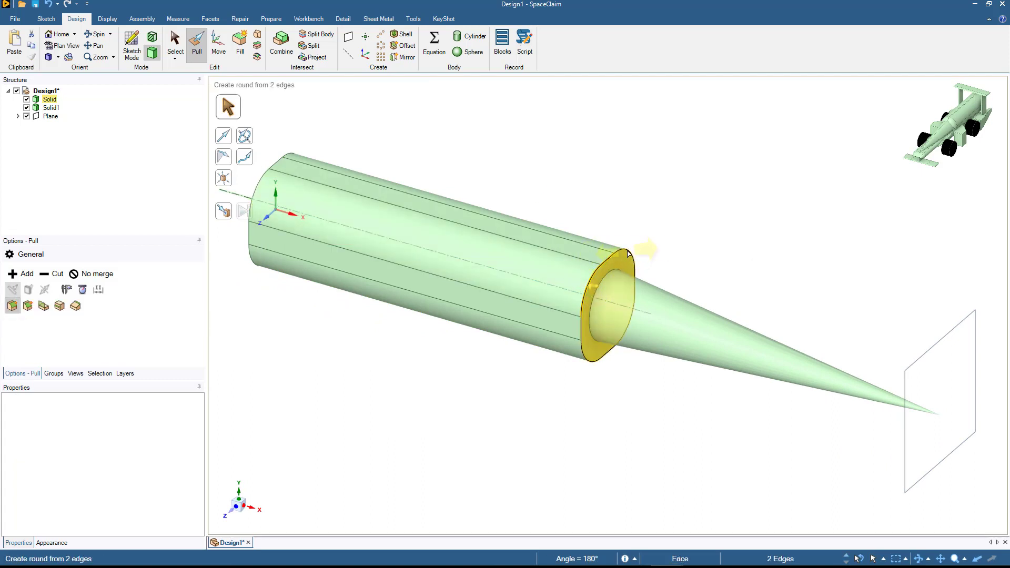
ctrl+double_click(582, 326)
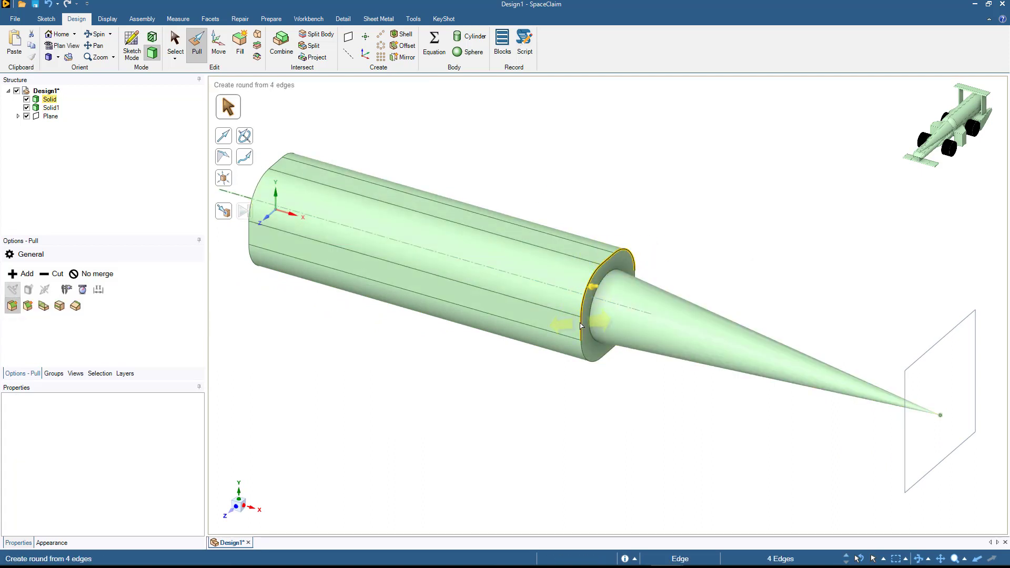
ctrl+click(597, 354)
middle_drag(652, 400, 496, 379)
ctrl+click(657, 311)
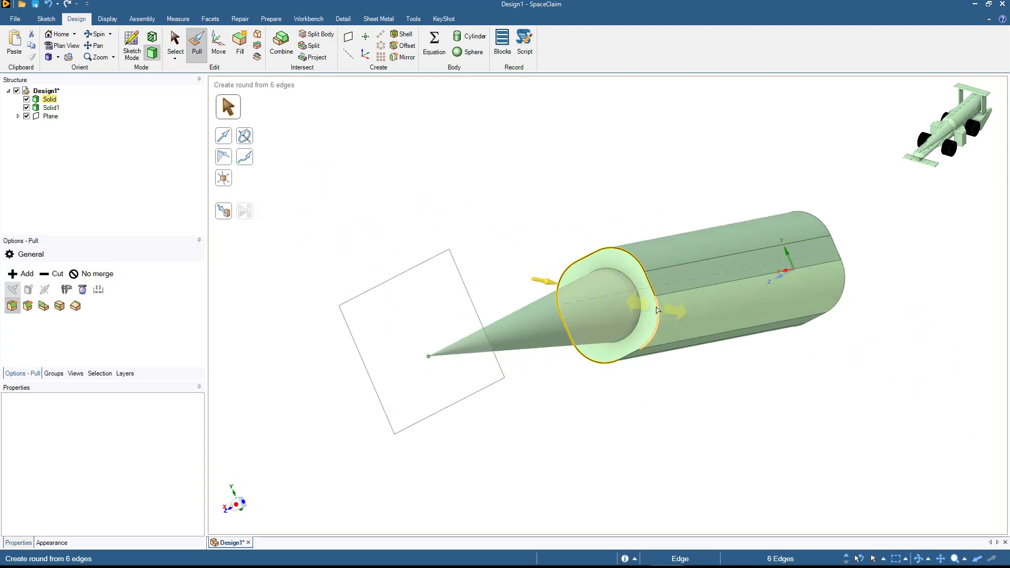
ctrl+click(657, 312)
ctrl+click(632, 354)
middle_drag(632, 395, 709, 245)
- Round the selected shoulder edges with a 13 mm radius
drag(709, 246, 688, 232)
text(13.7)
key(Return)
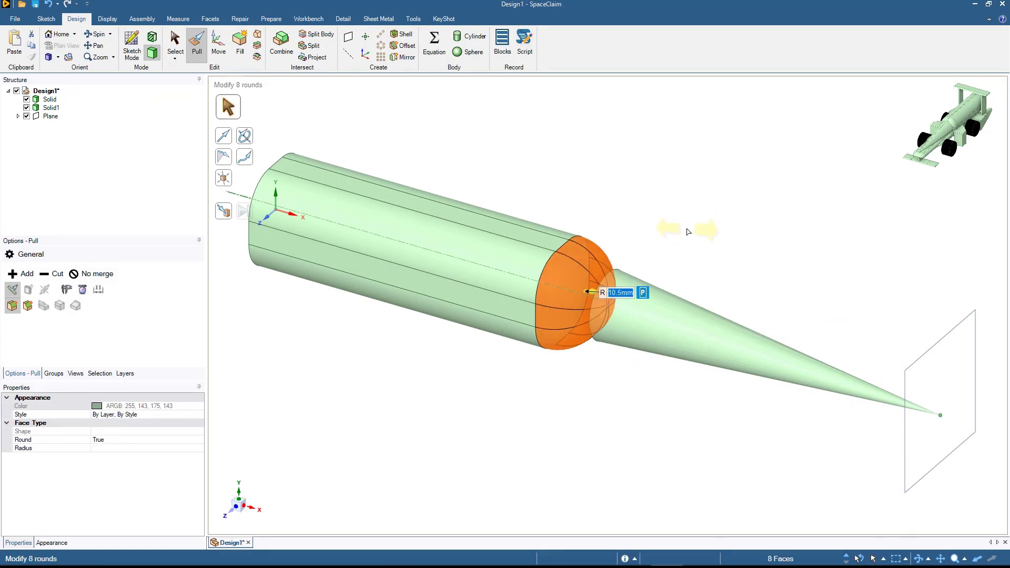
click(688, 232)
key(s)
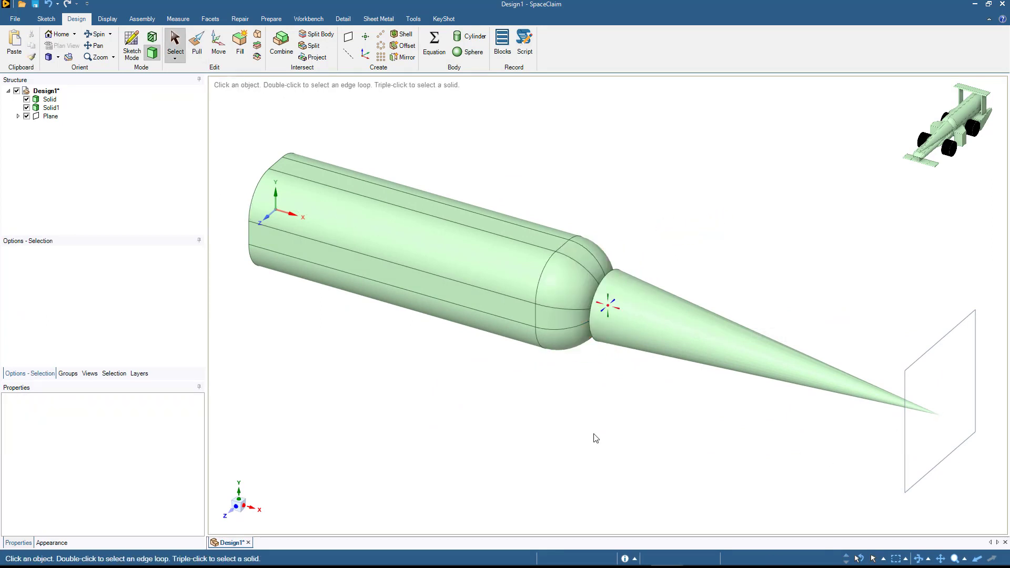
mouse_move(593, 437)
middle_down()
mouse_move(656, 428)
mouse_move(641, 410)
mouse_move(610, 427)
middle_up()
- Move the cone 10 mm back along its X axis so its base sinks into the domed front
click(219, 46)
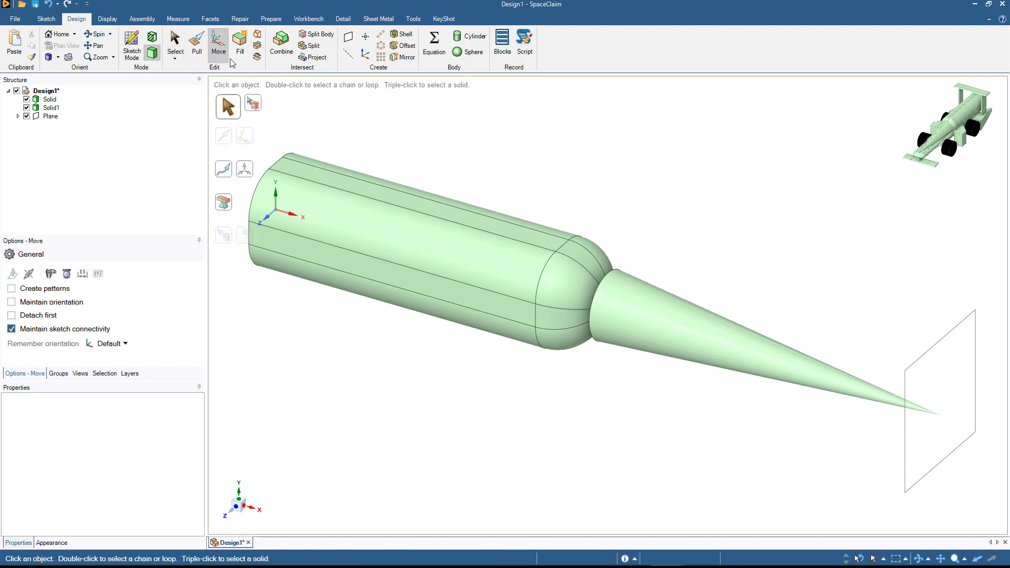
click(694, 334)
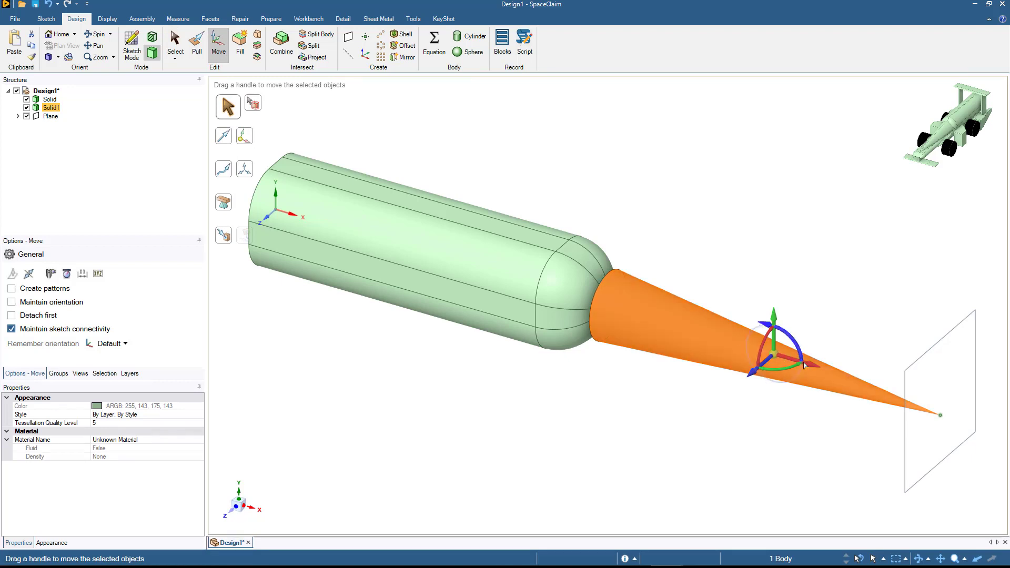
drag(808, 366, 800, 365)
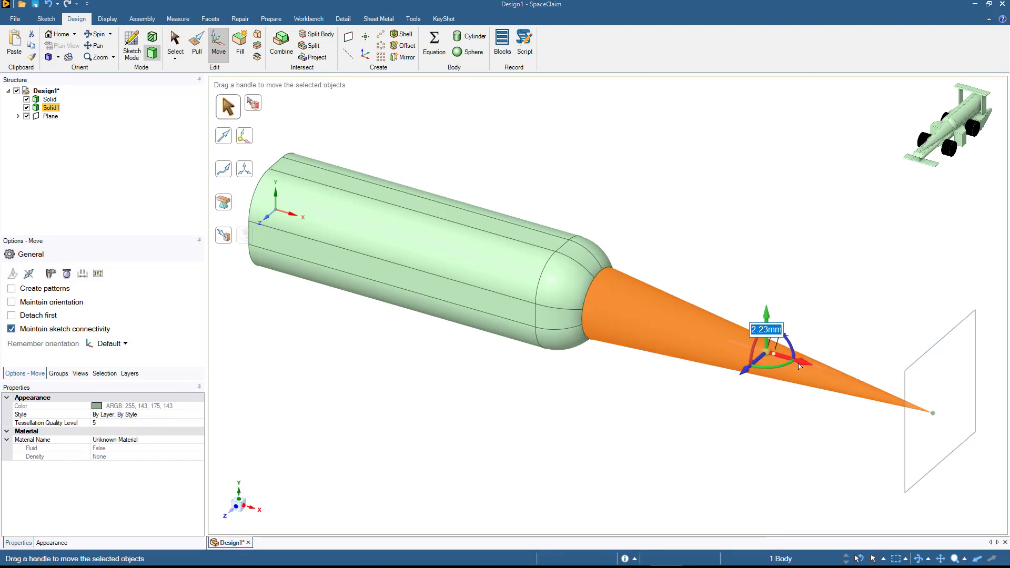
text(10)
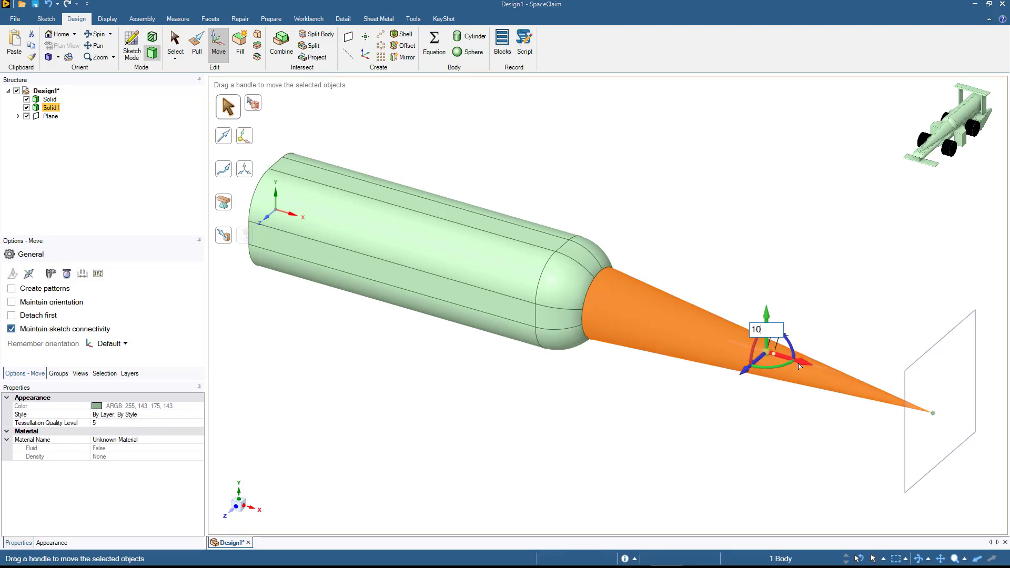
key(Return)
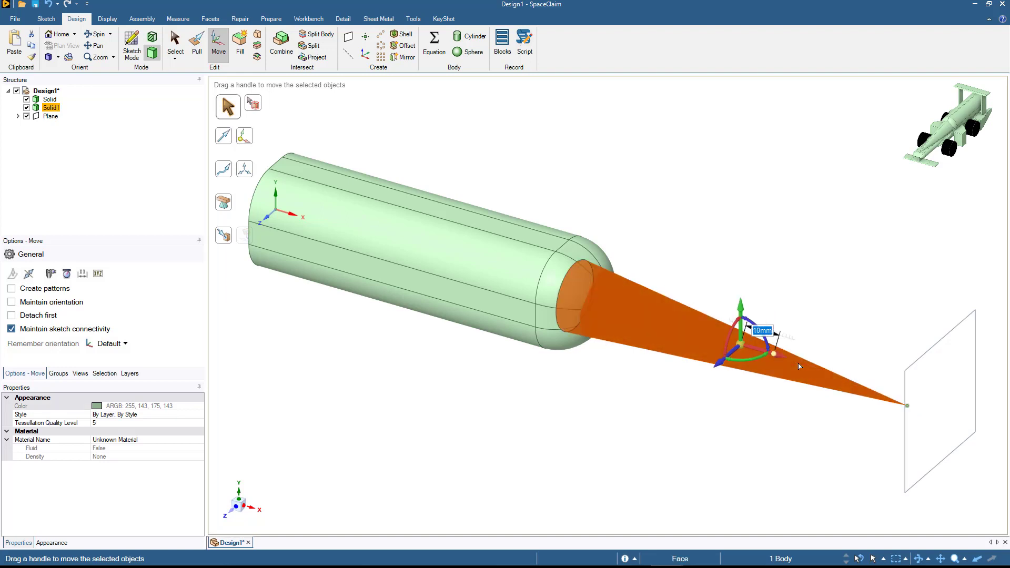
key(Escape)
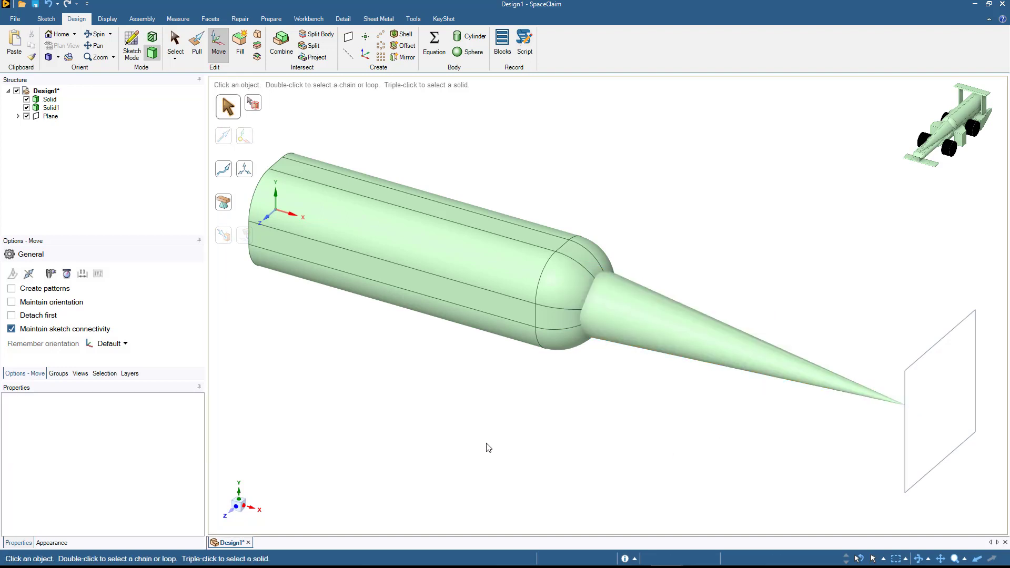
- Merge the cone nose into the rounded main body, leaving a single Solid
click(281, 42)
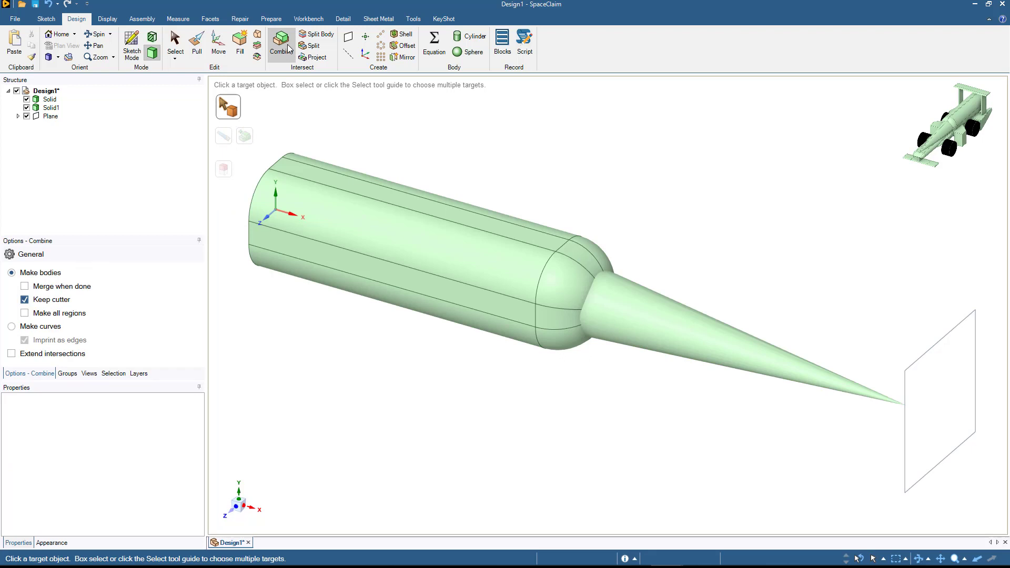
click(351, 195)
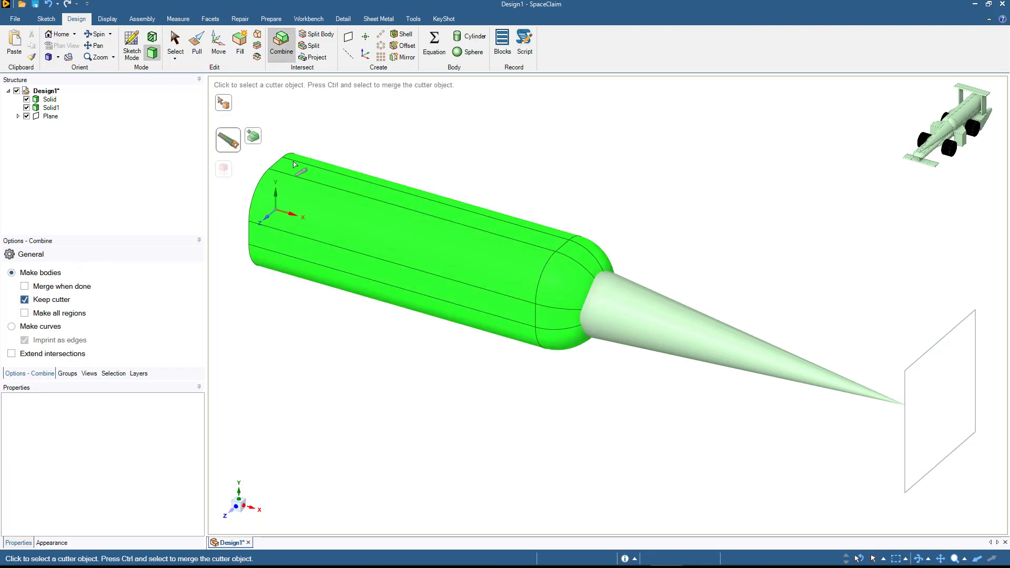
click(255, 138)
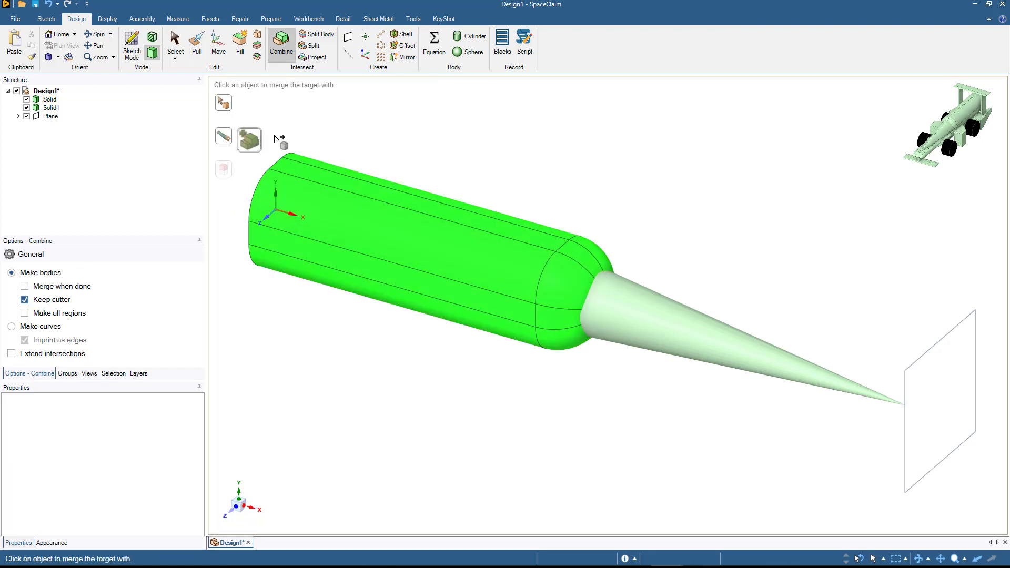
click(630, 298)
click(319, 369)
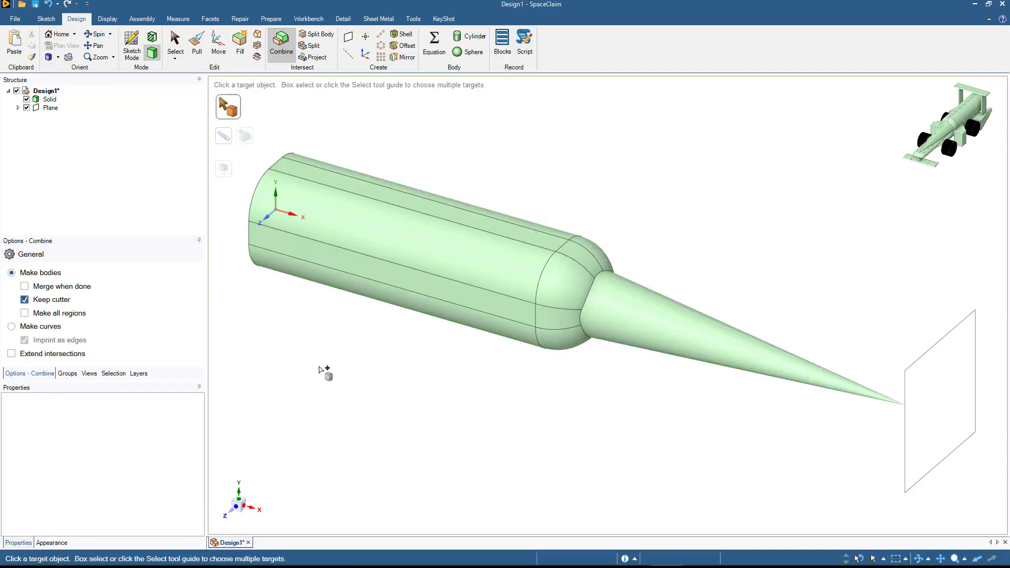
key(Escape)
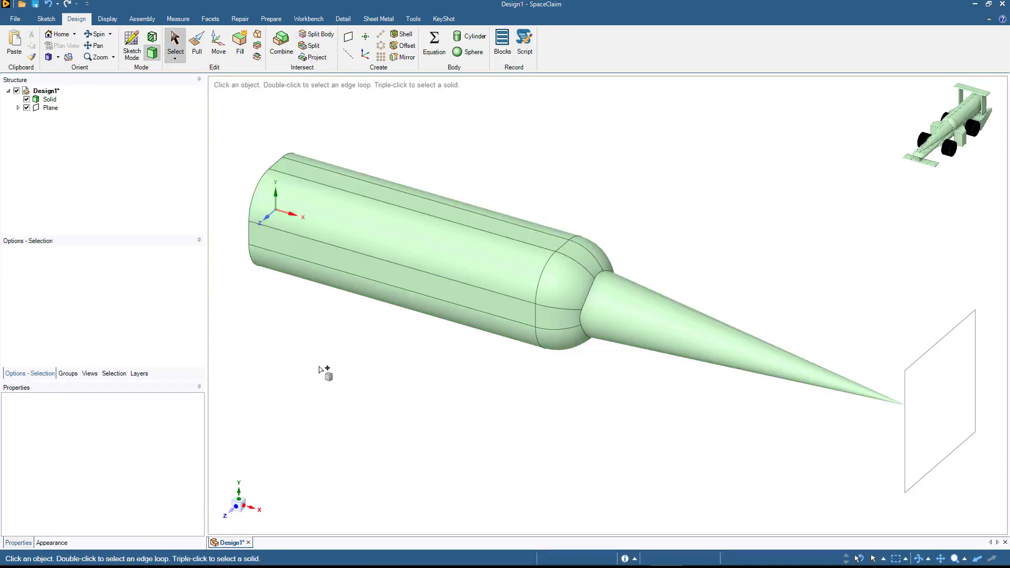
- Select the body, orbit to its rear end face, and zoom into the hatched cross-section view
click(51, 102)
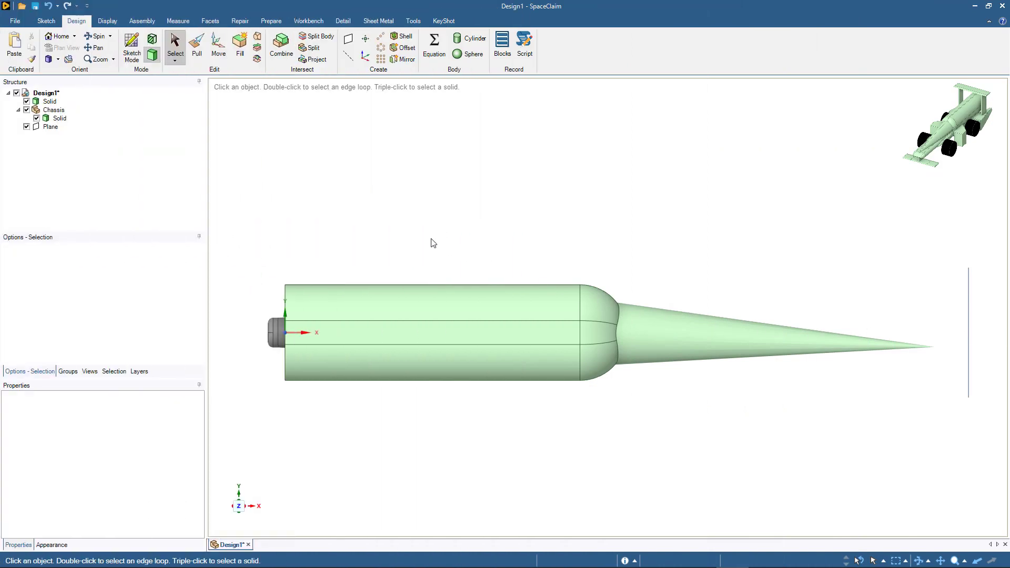
middle_drag(422, 240, 470, 244)
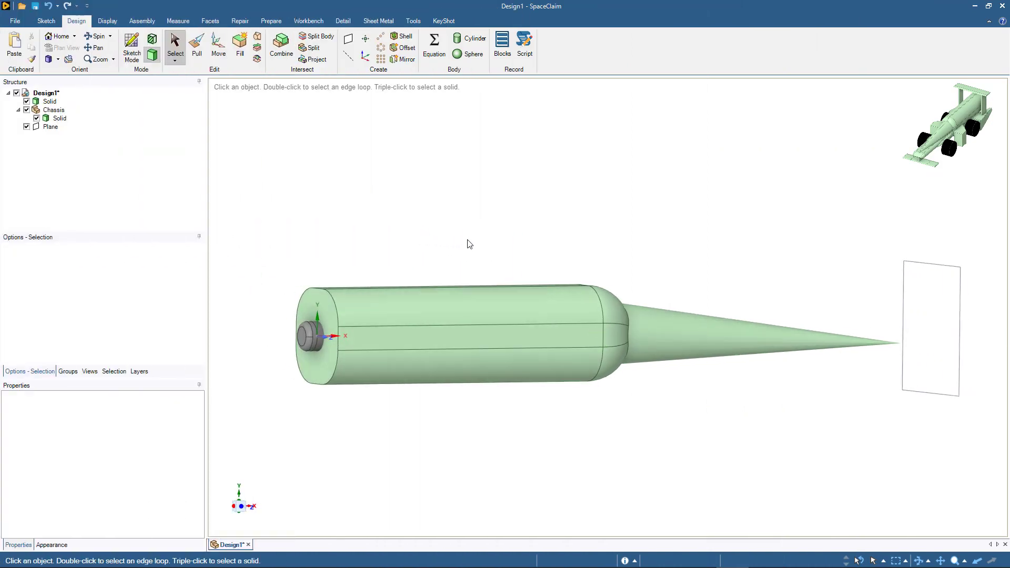
click(131, 47)
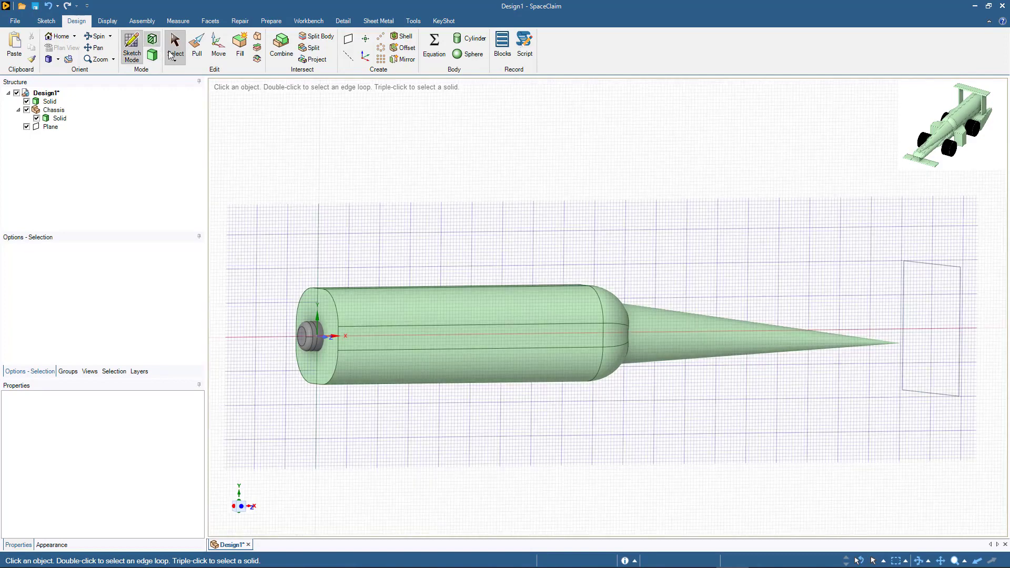
key(x)
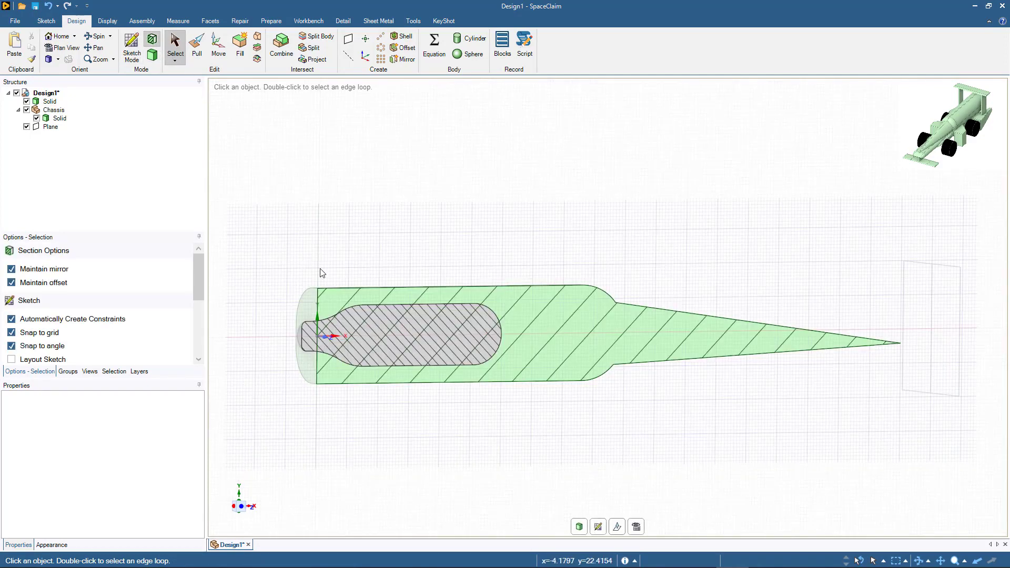
scroll(368, 343, up, 3)
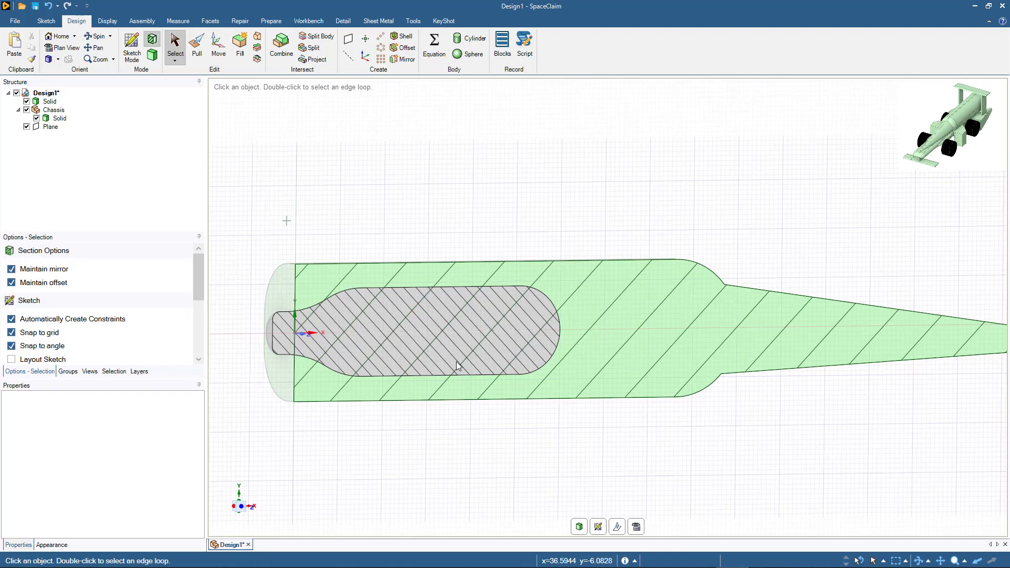
- Set up a Combine cut with the chassis body as target and the canister as cutter
click(579, 527)
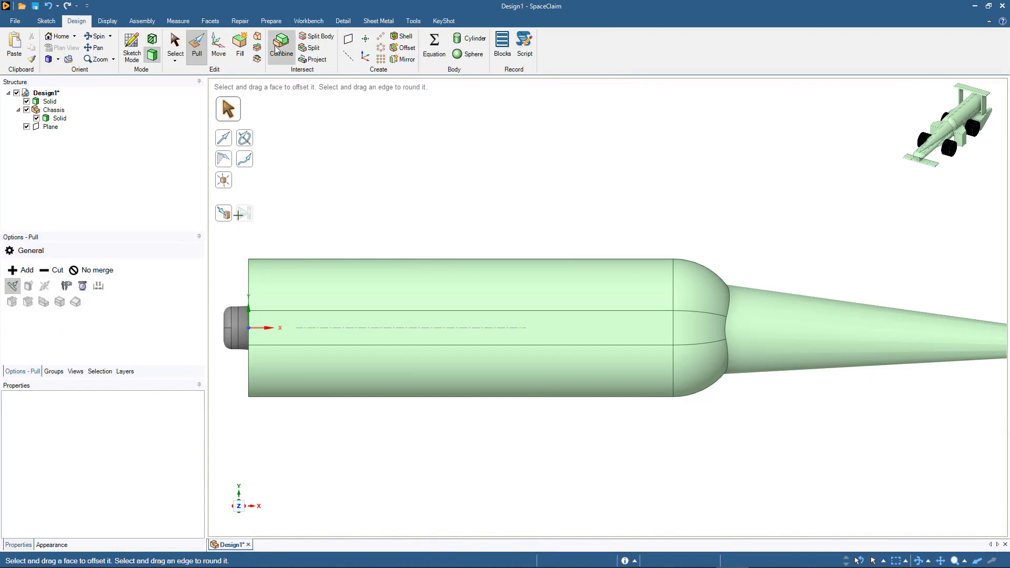
click(276, 48)
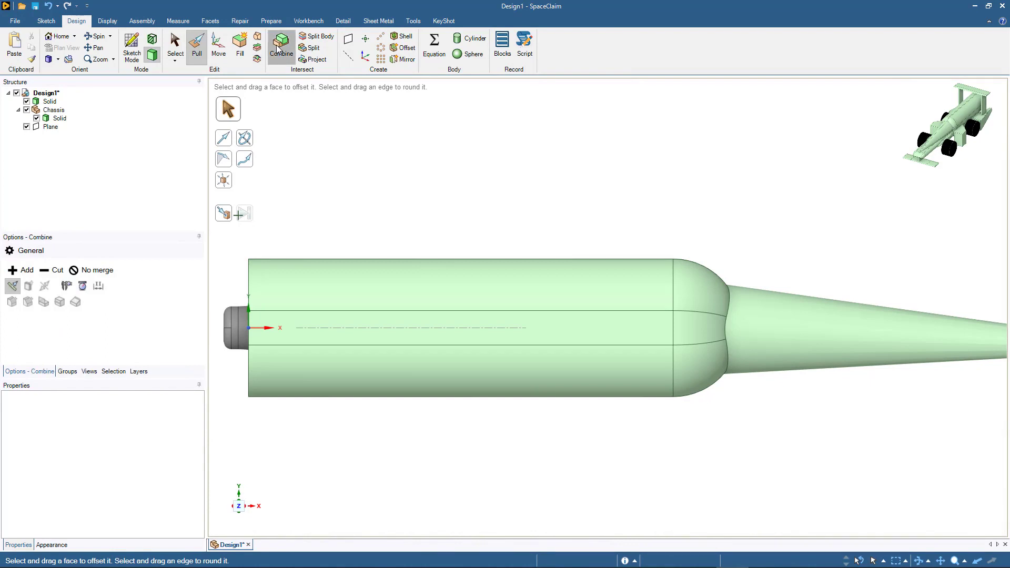
click(357, 275)
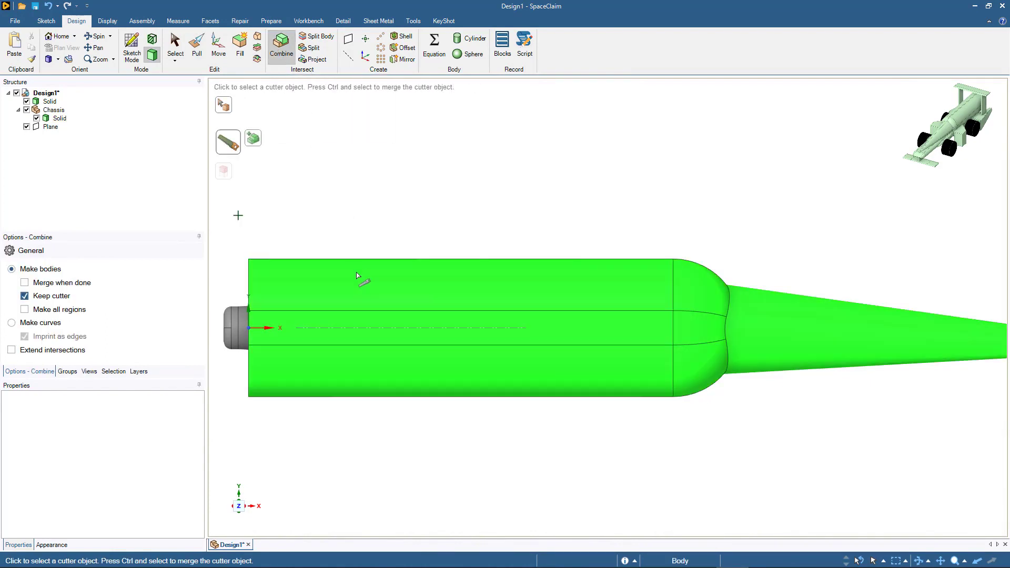
middle_drag(338, 228, 372, 225)
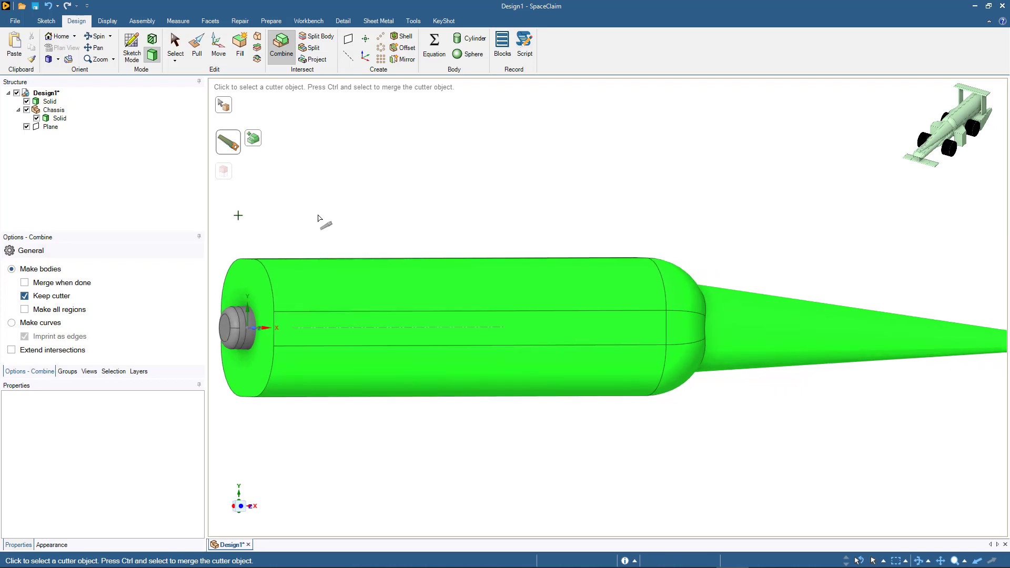
click(237, 317)
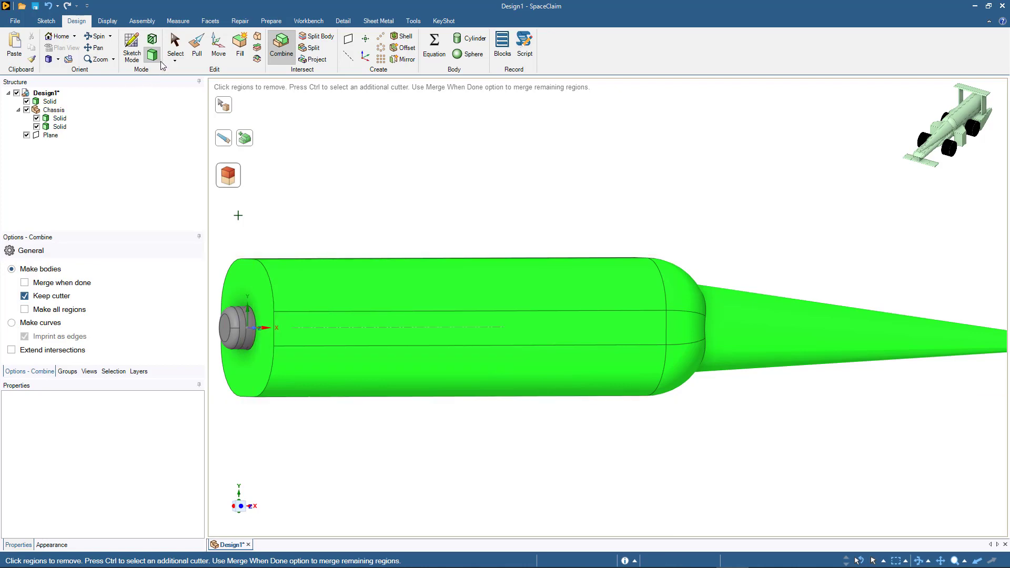
- In cross-section, remove the canister-shaped region from the chassis and toggle the canister to check the pocket
click(132, 48)
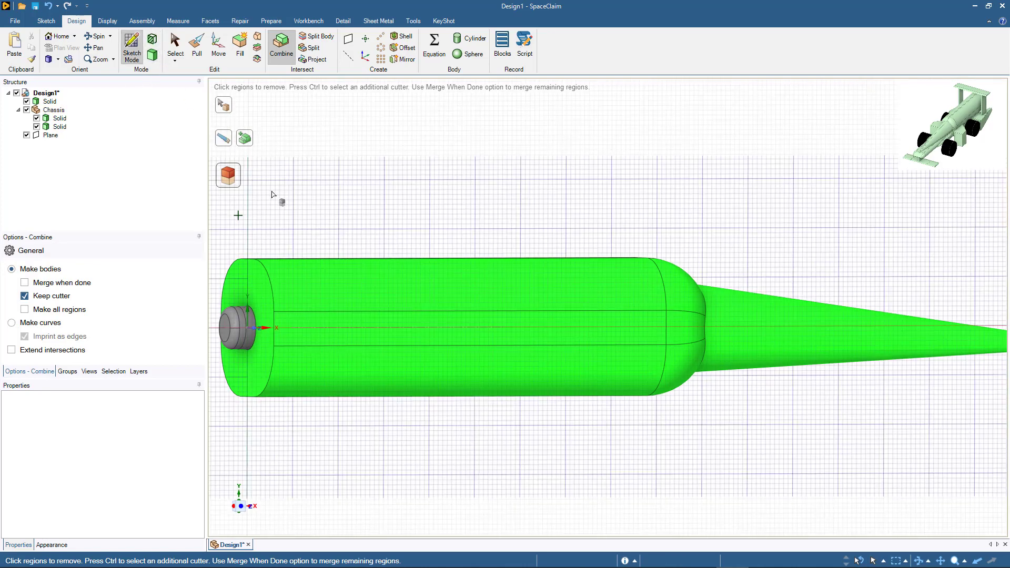
key(x)
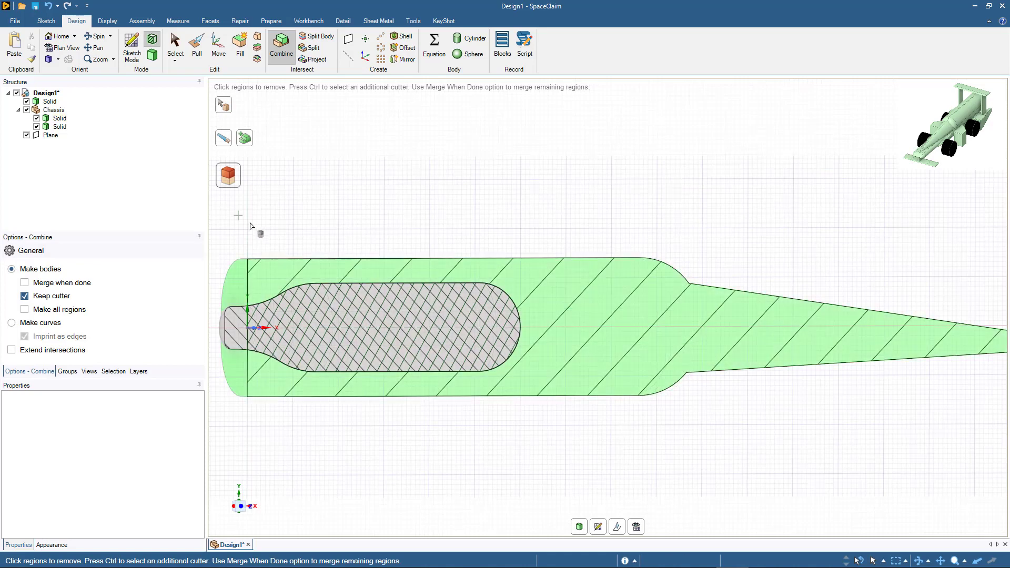
click(60, 118)
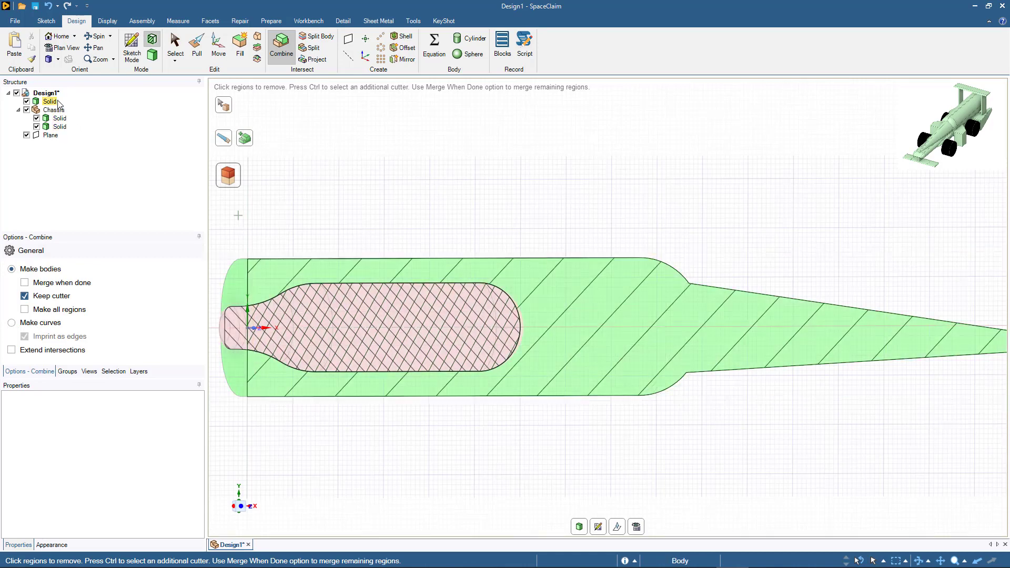
click(60, 128)
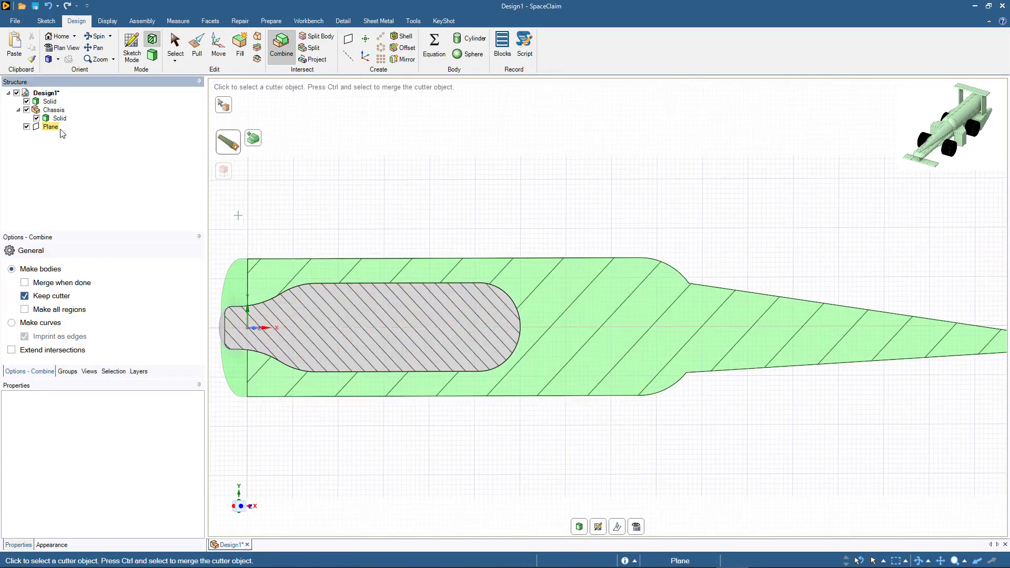
click(26, 101)
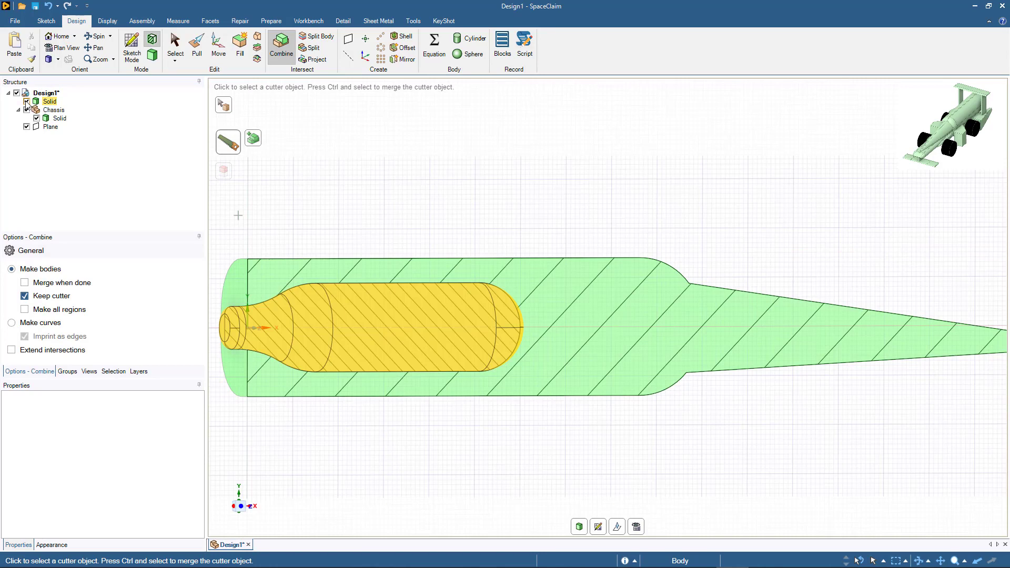
click(27, 101)
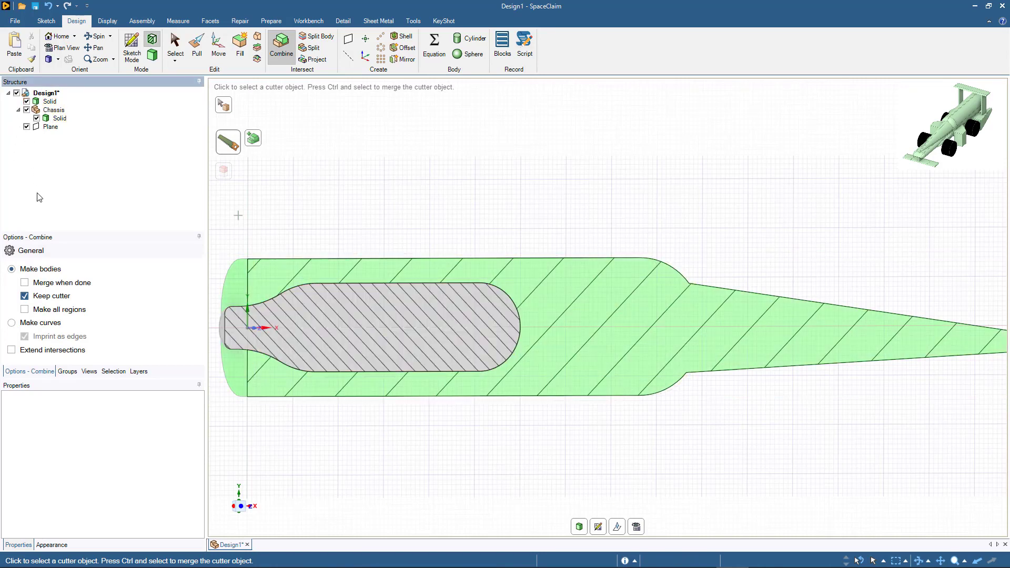
- Hide the canister and return to the standard isometric Home view
click(583, 530)
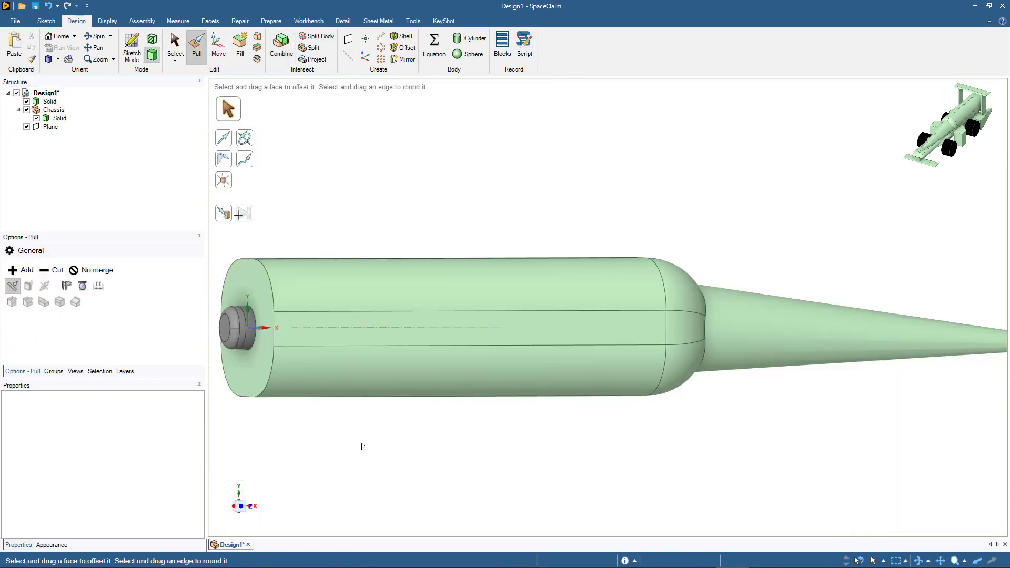
click(26, 101)
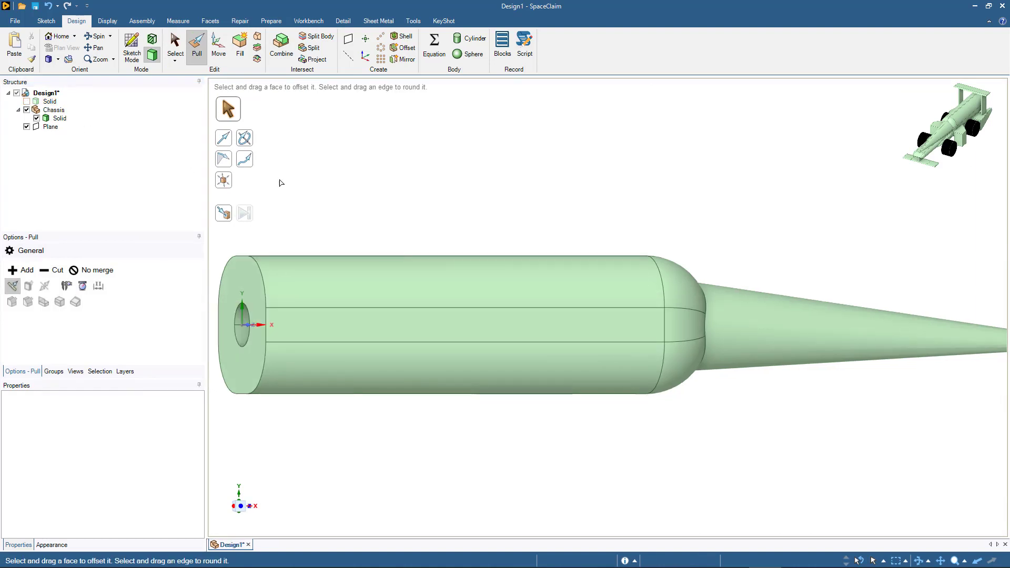
key(s)
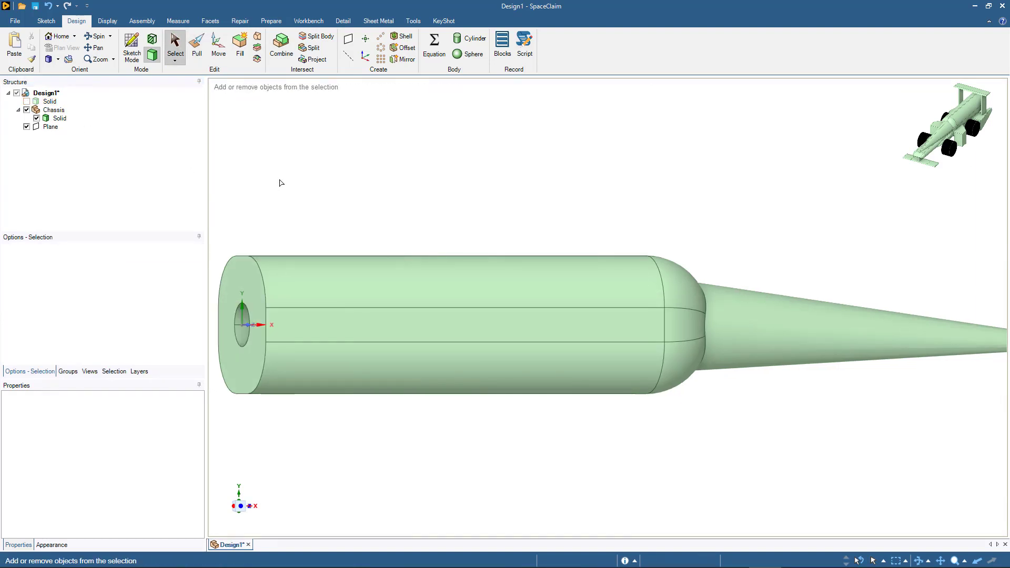
key(h)
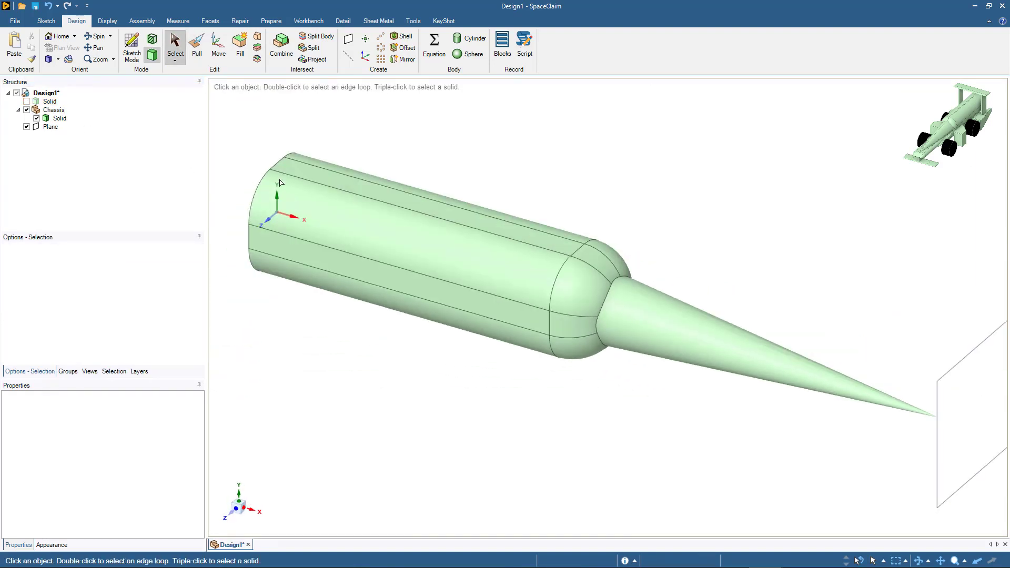
- Paste in the four Wheel and Tire assemblies plus the Front Wing and Rear Wing
click(280, 183)
click(251, 356)
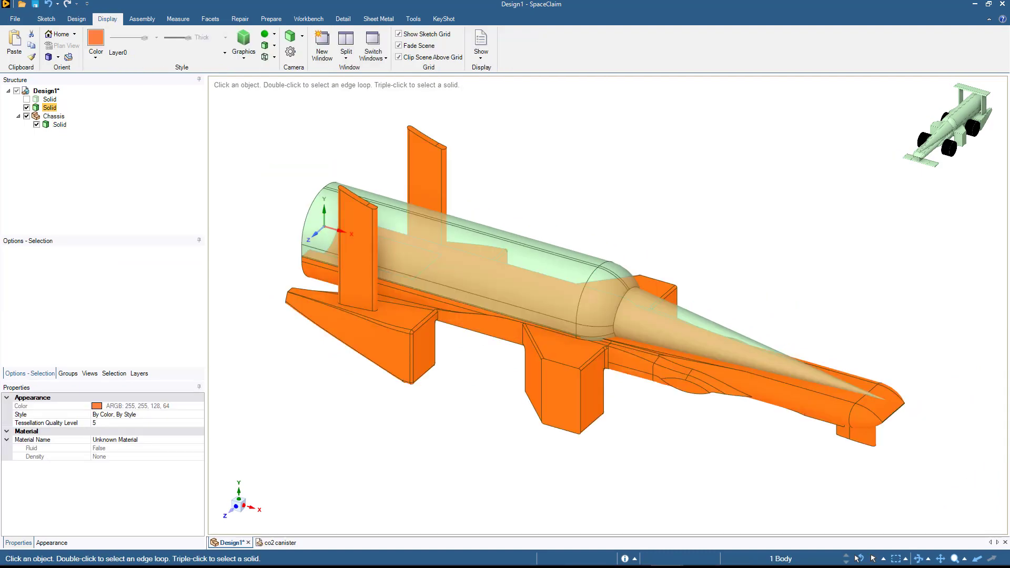
key(ctrl+v)
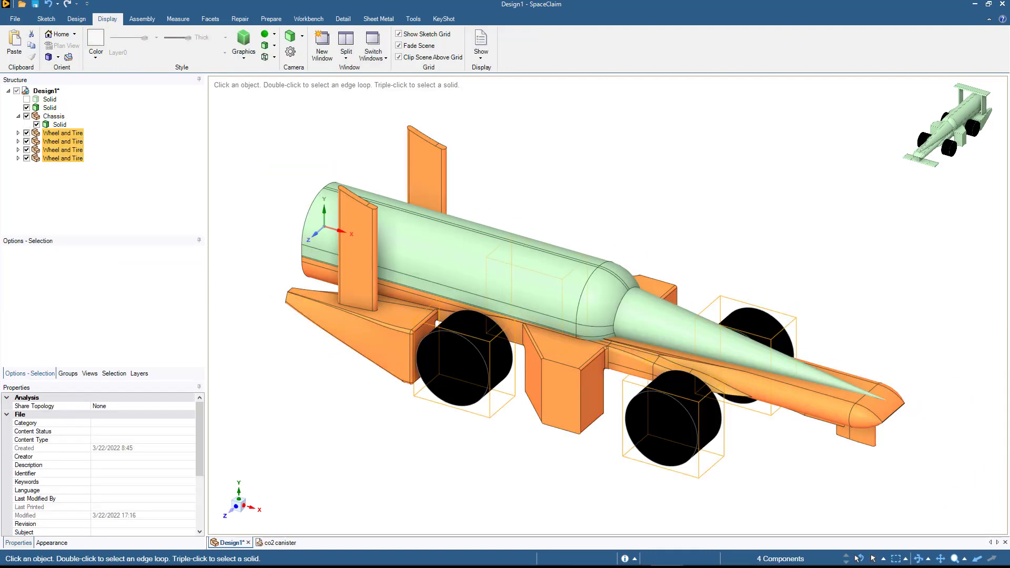
key(ctrl+v)
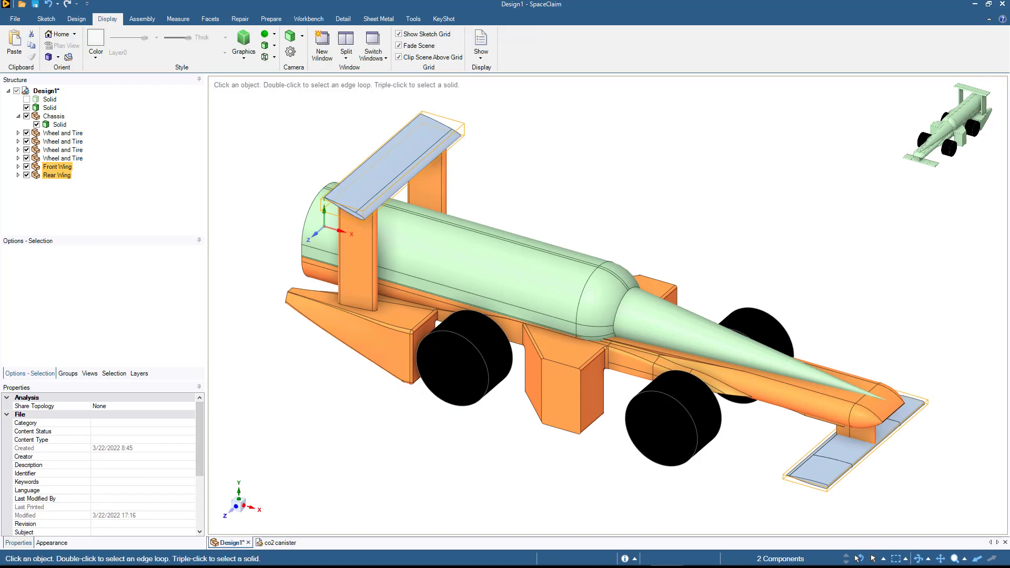